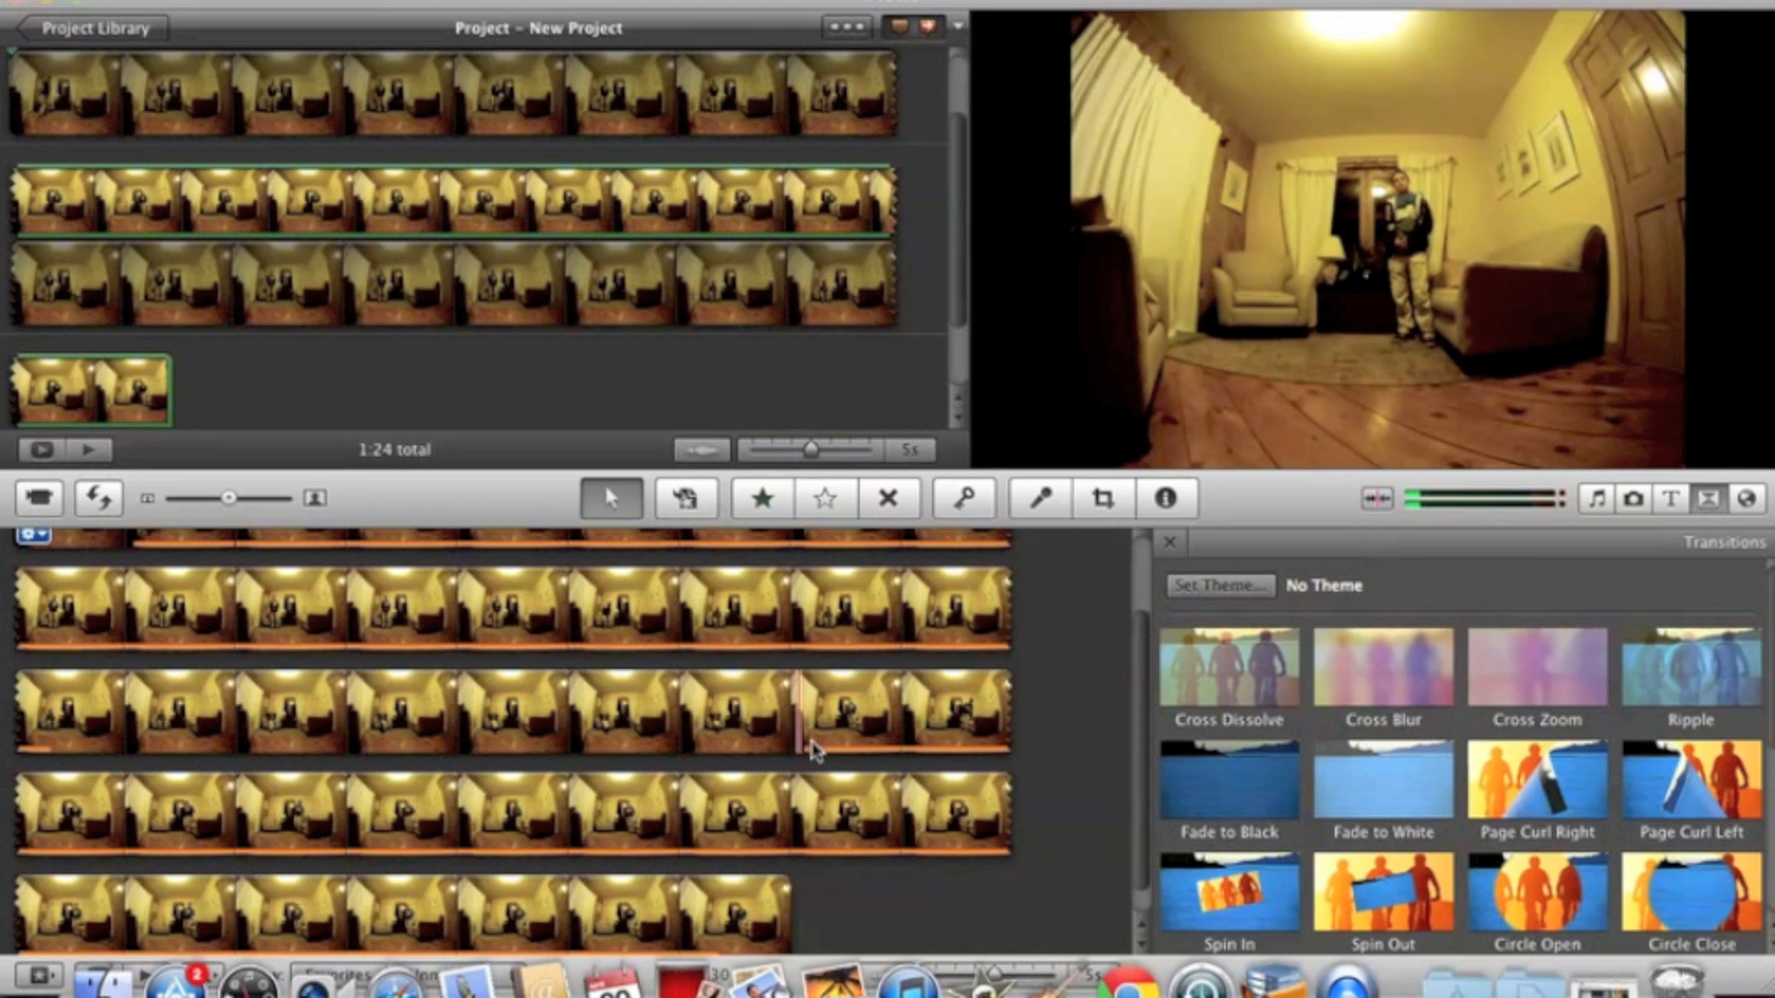
Open New Project 2 from the project library for editing.
scroll(826, 750, down, 2)
scroll(826, 750, up, 5)
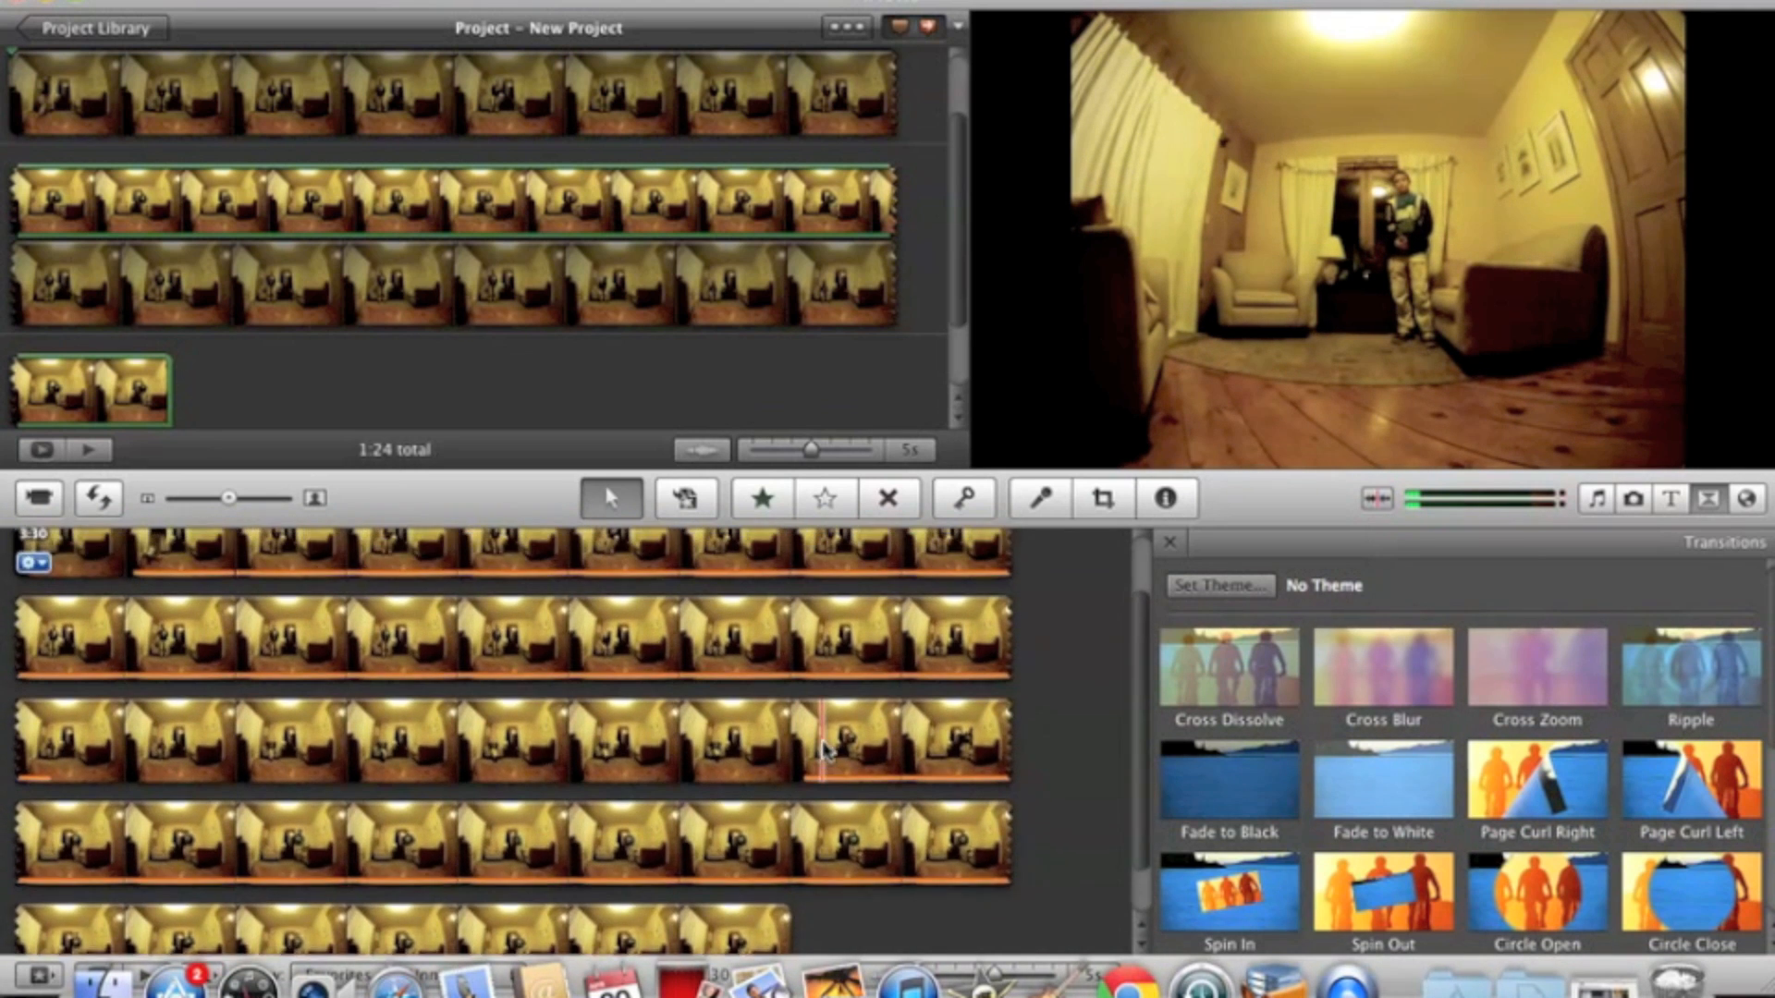
click(37, 29)
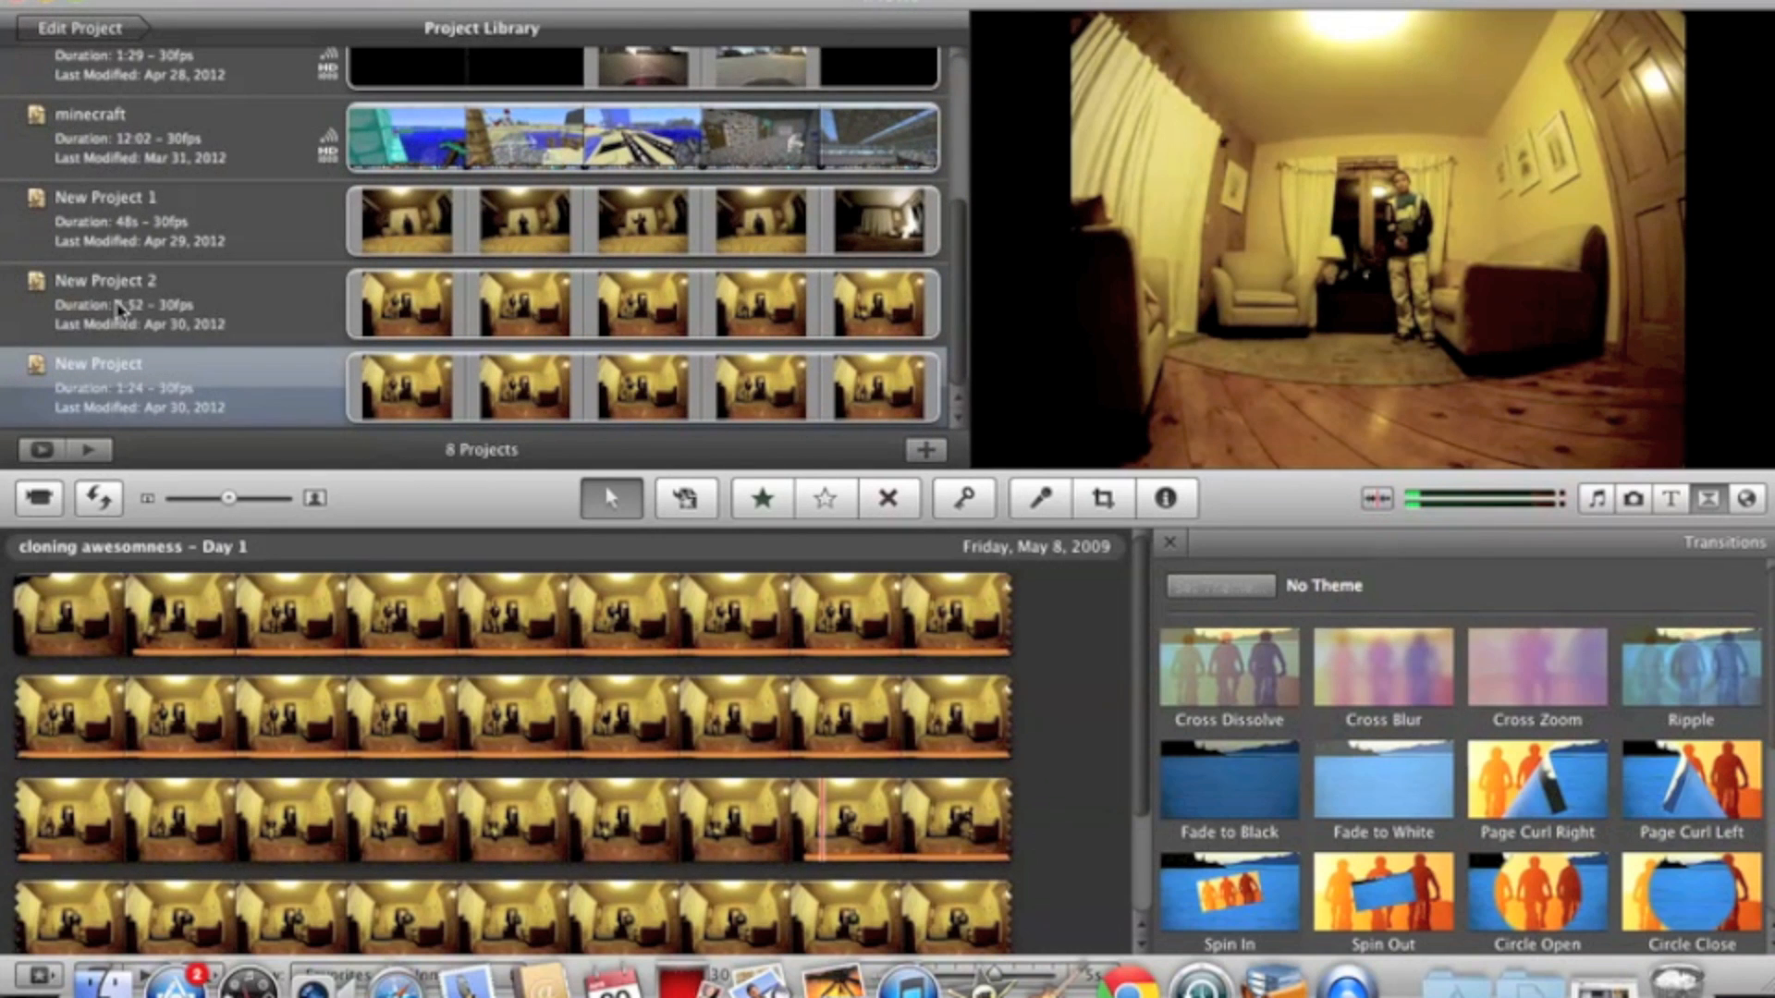
click(96, 326)
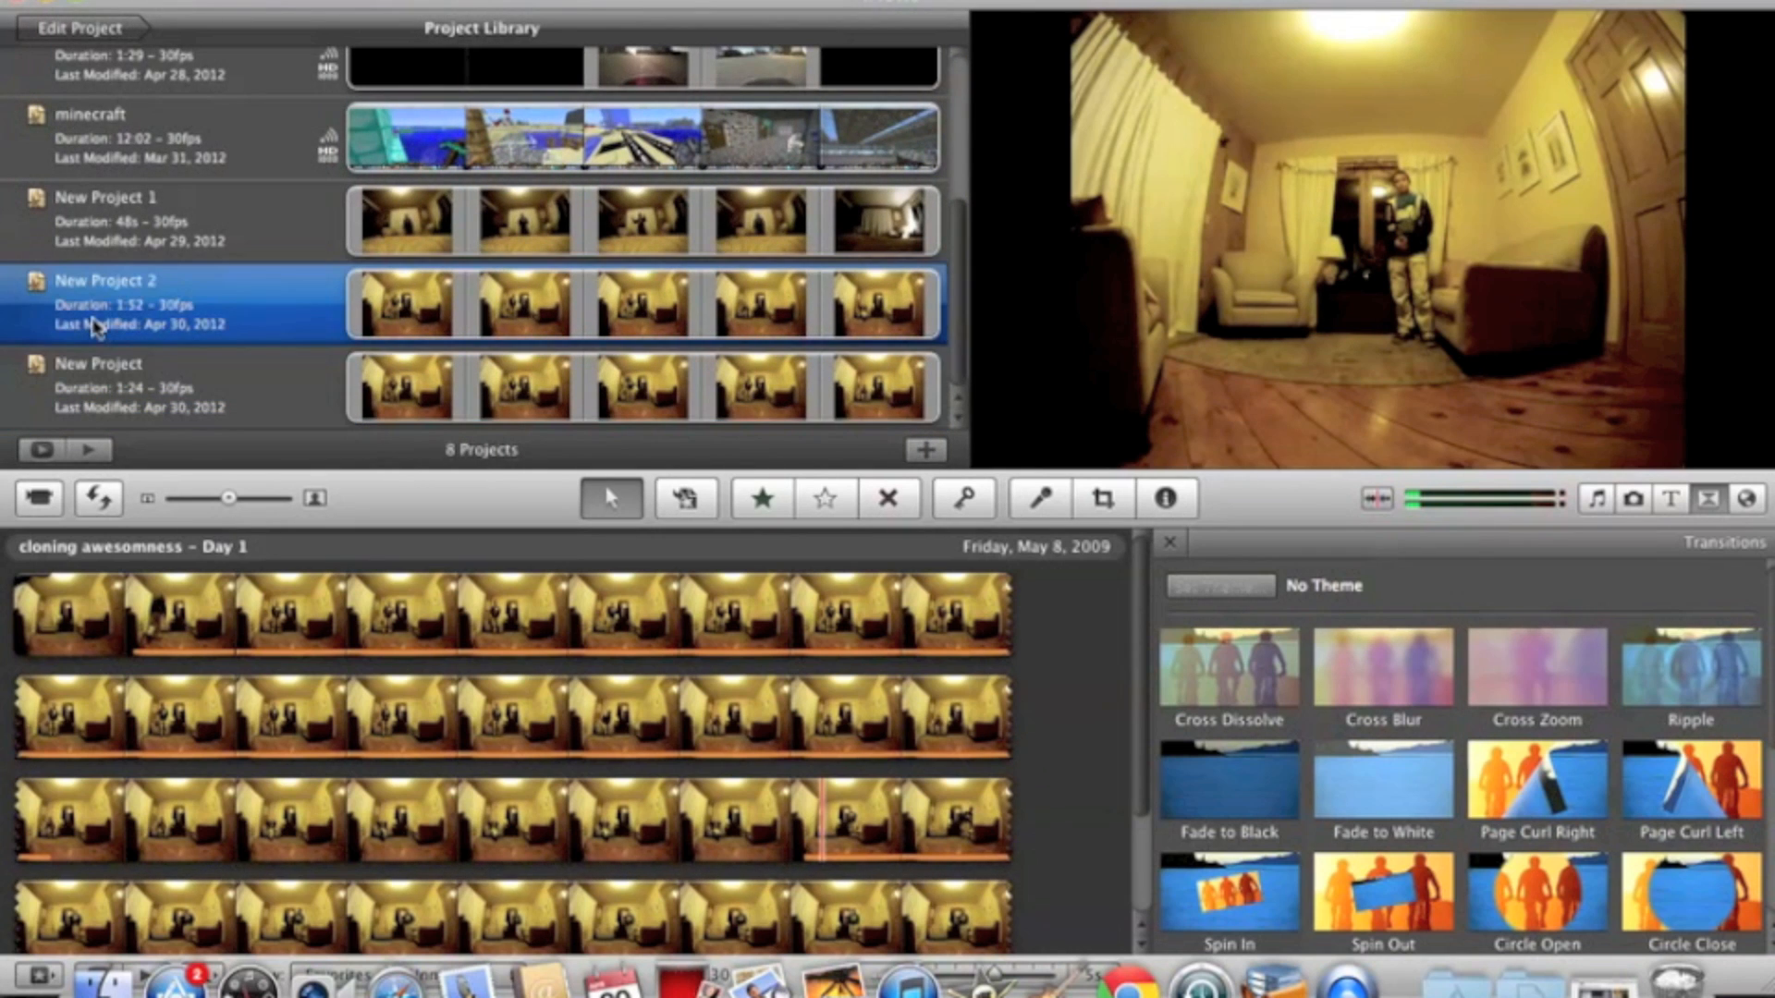
double_click(95, 326)
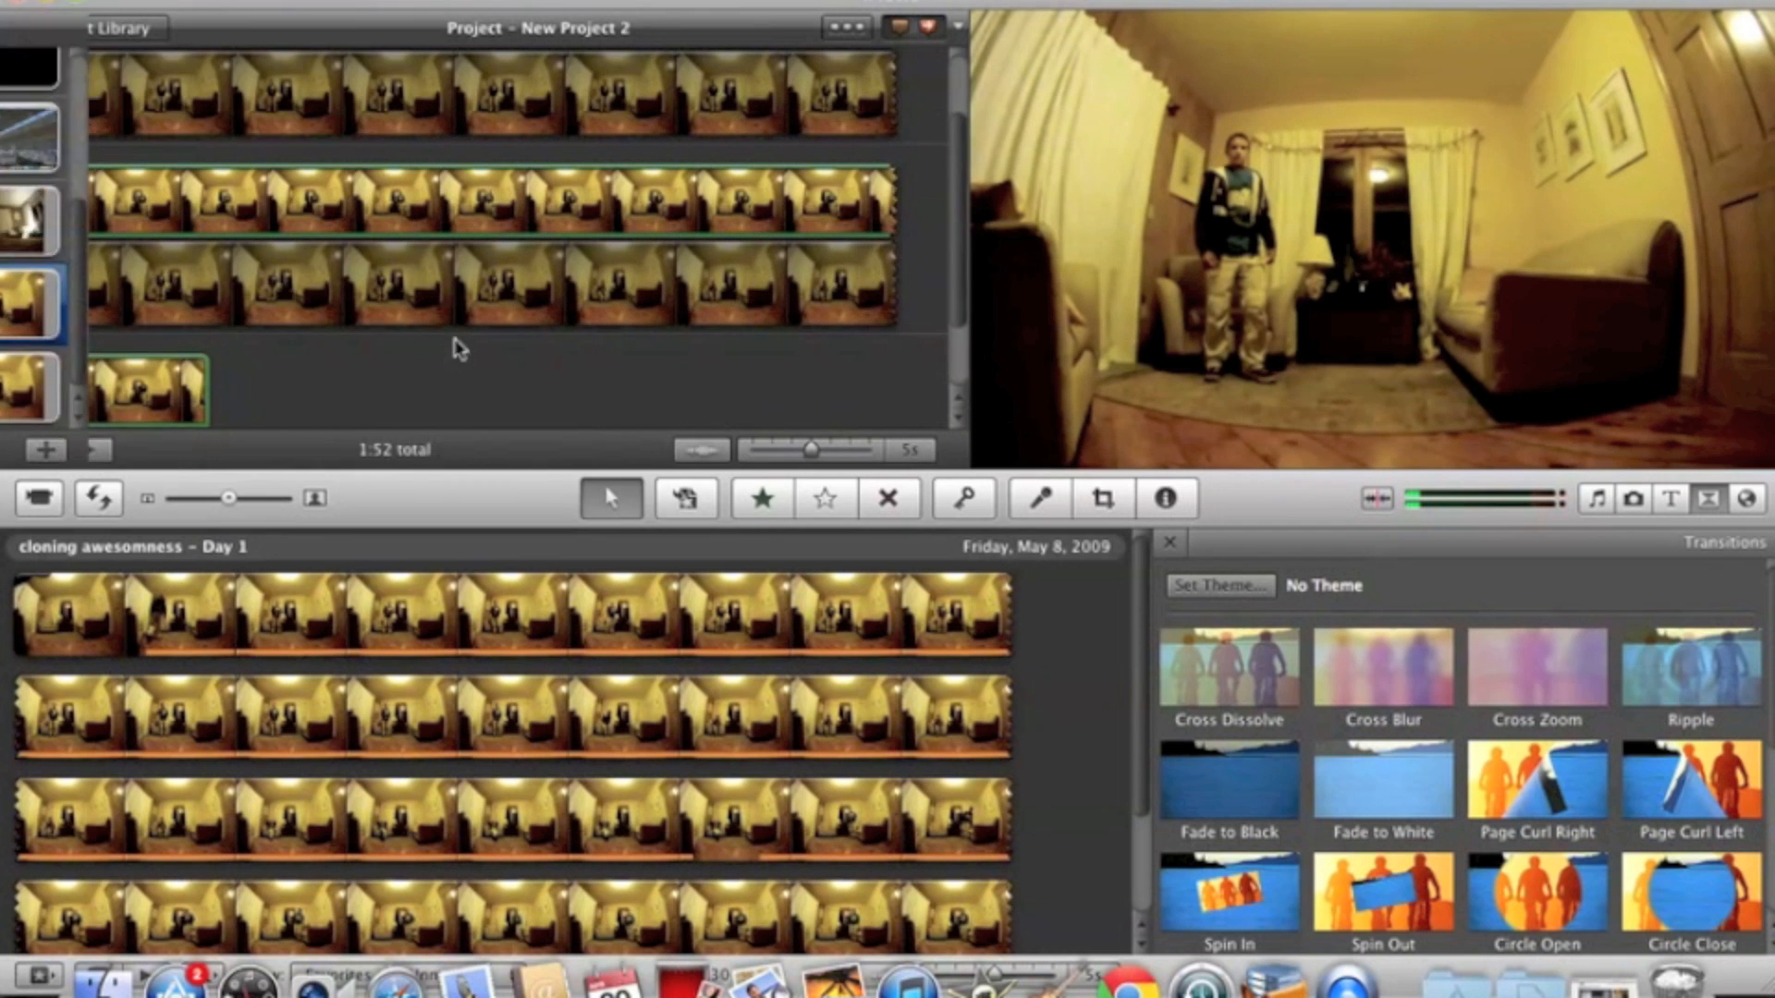
Delete the overlay clip and the main clip from New Project 2 to empty its timeline.
scroll(601, 417, down, 2)
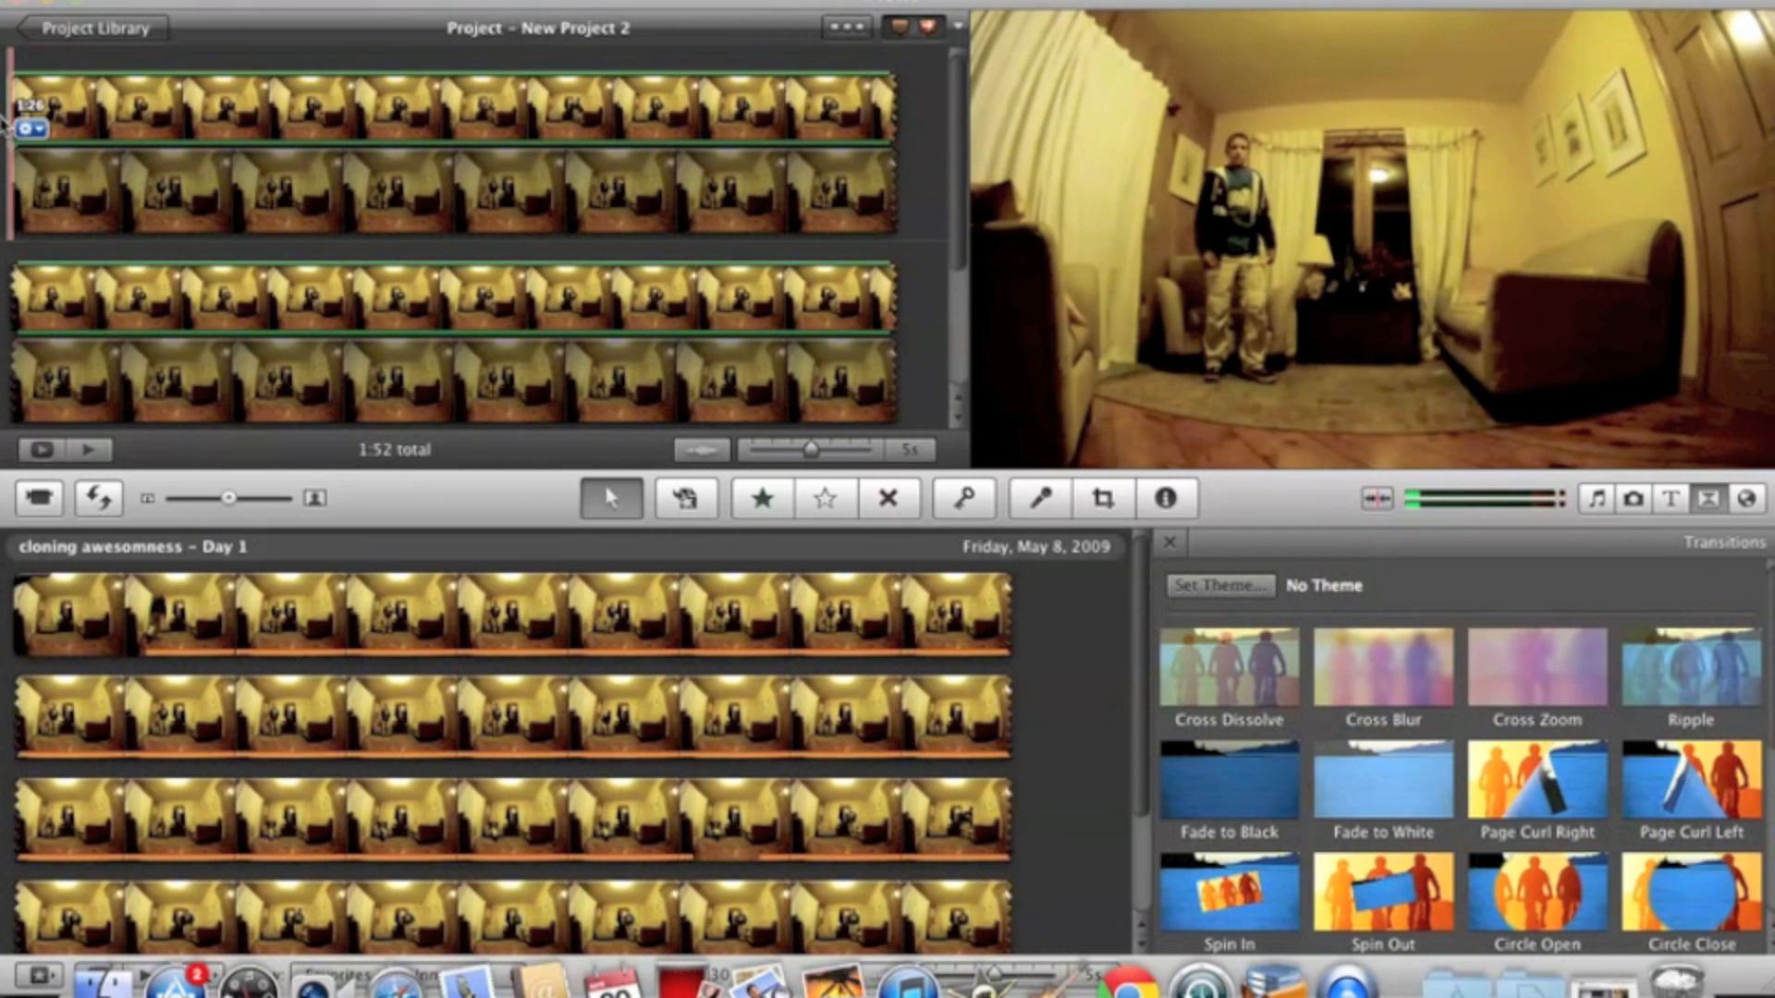
key(c)
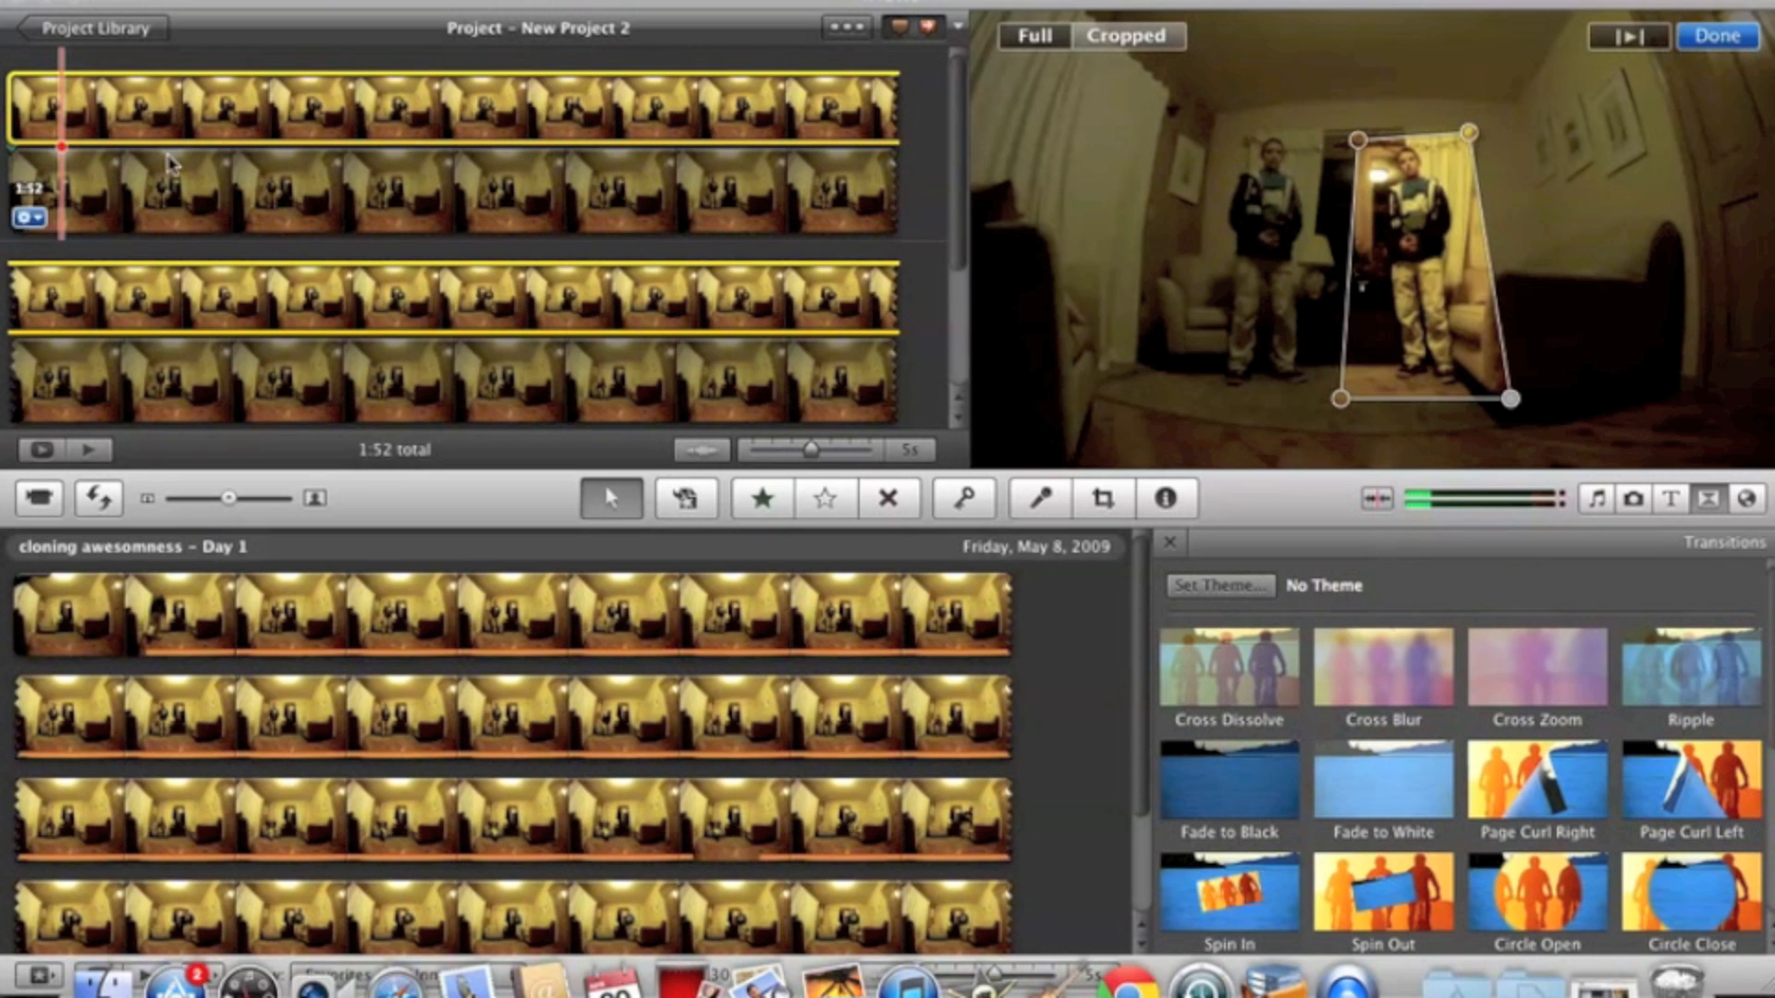
key(BackSpace)
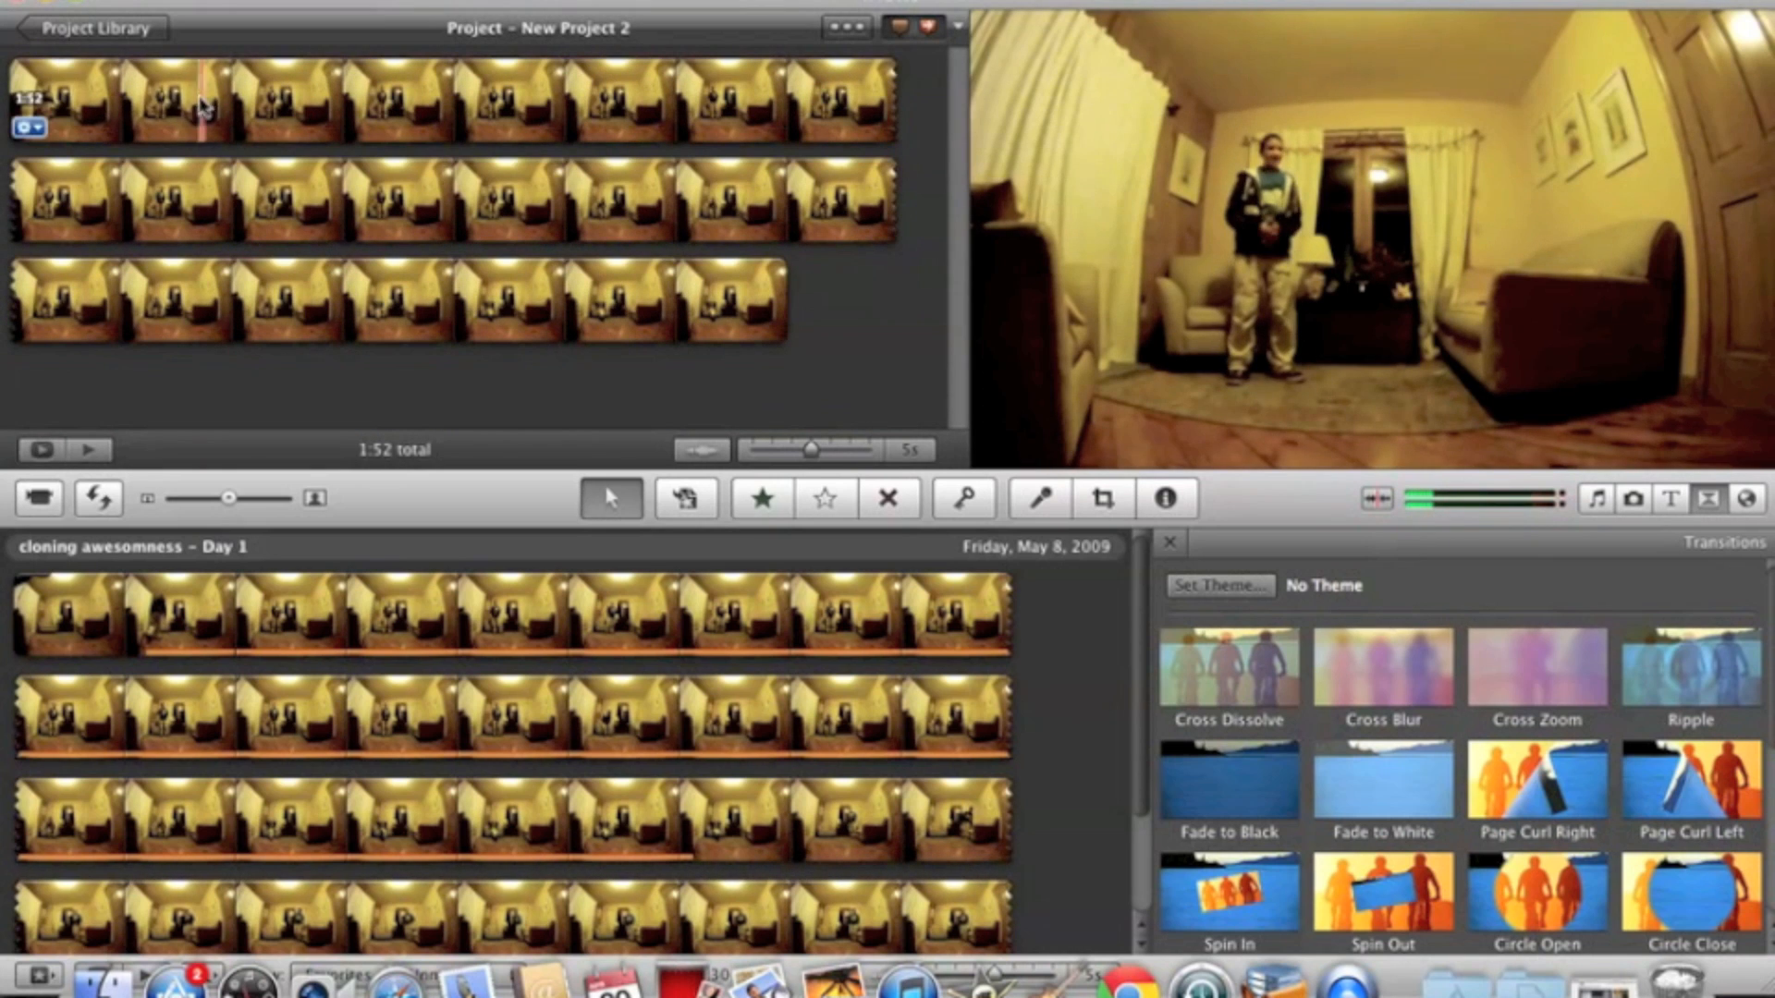
click(148, 97)
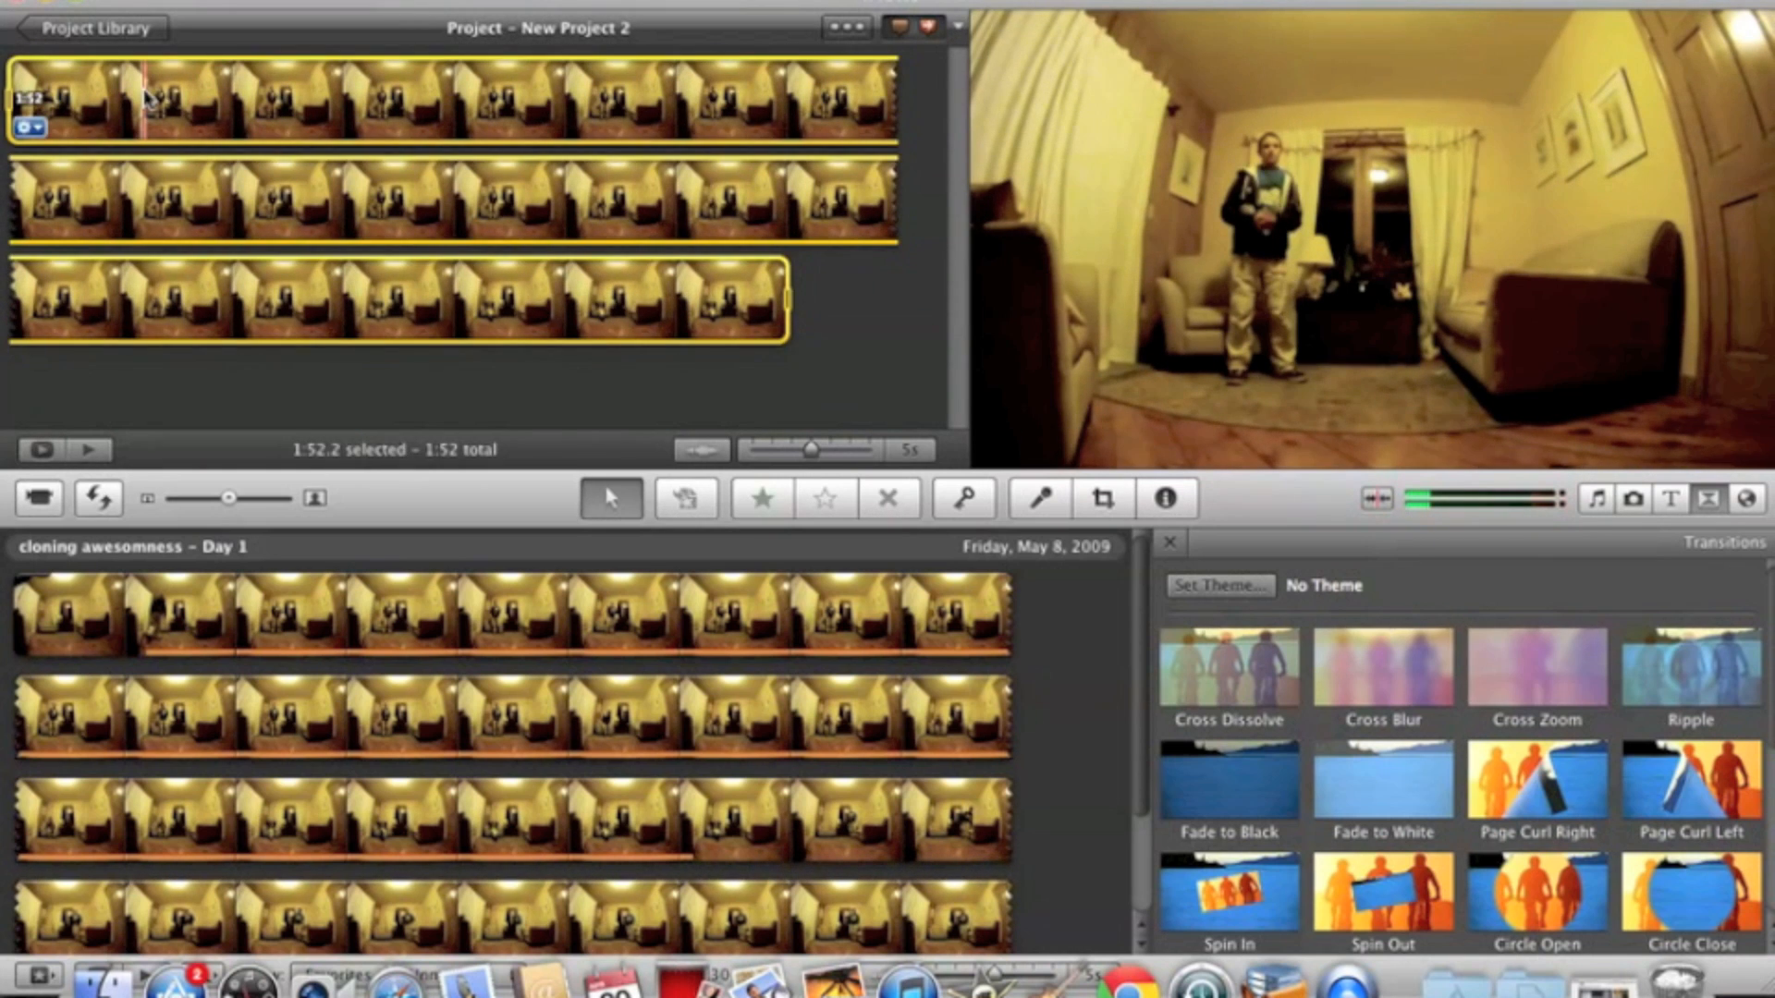
key(BackSpace)
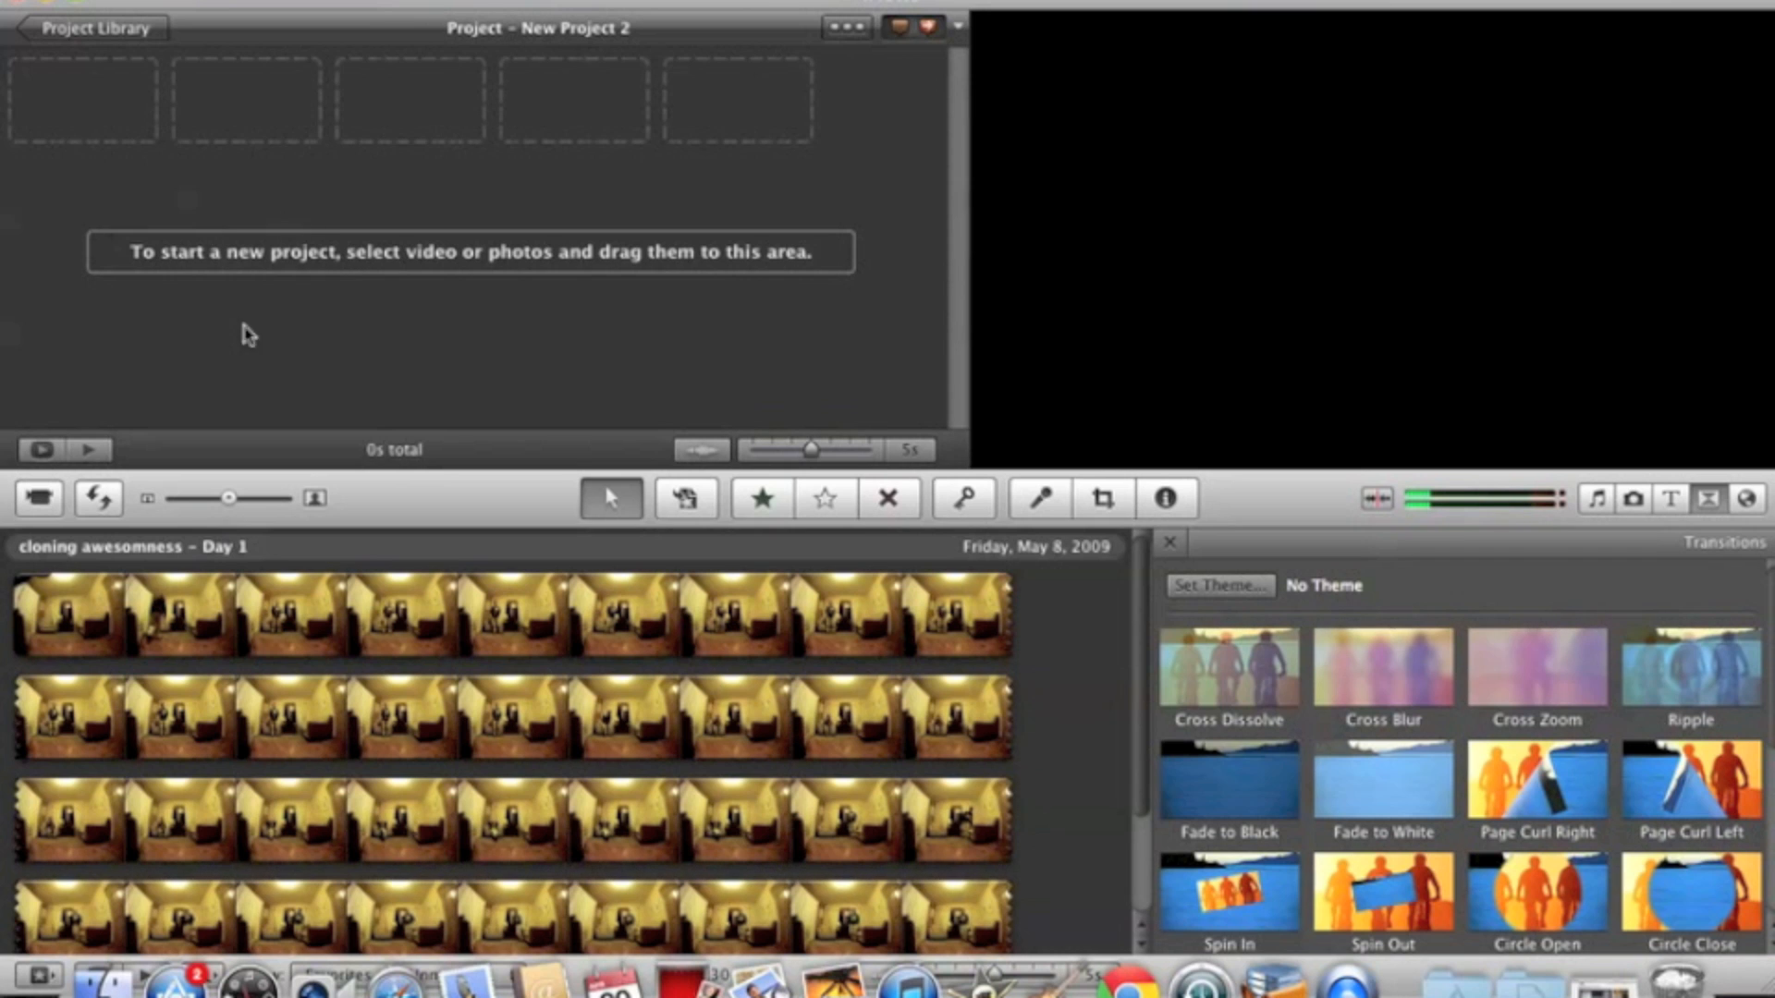
Add about 1:52 of the cloning awesomness footage, showing the person by the armchair, to the empty project as the base clip.
scroll(176, 707, down, 1)
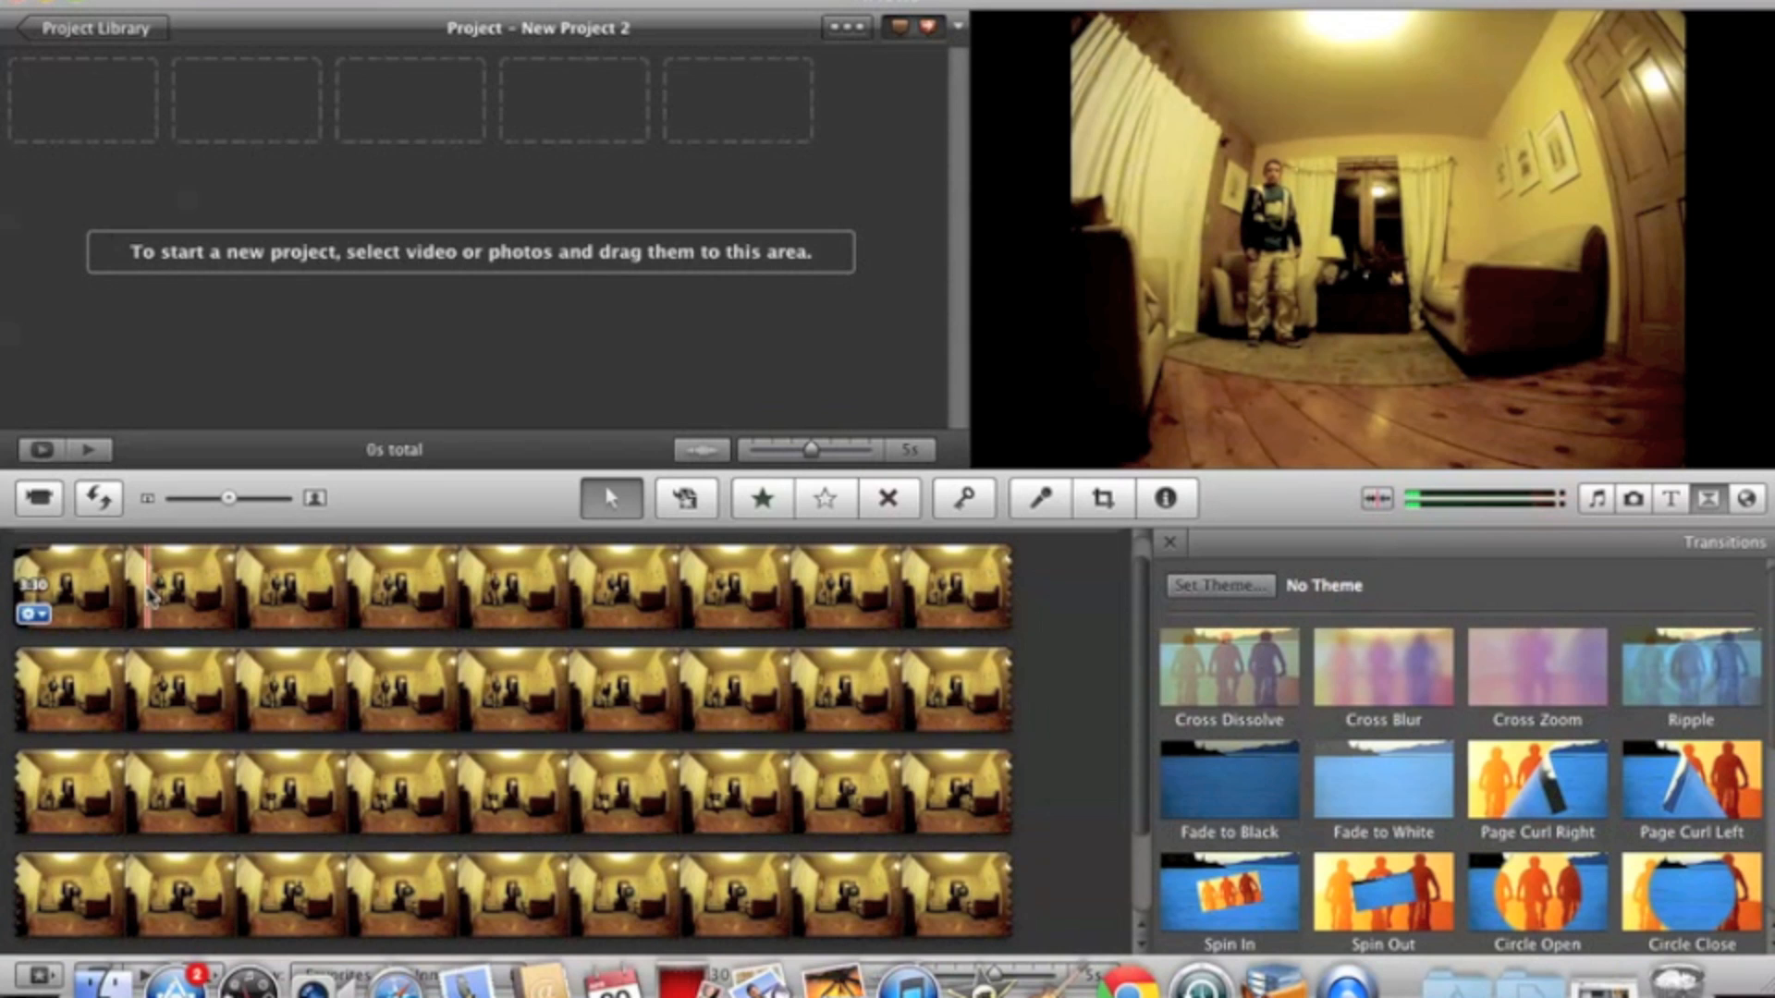
drag(153, 596, 605, 689)
drag(651, 763, 701, 763)
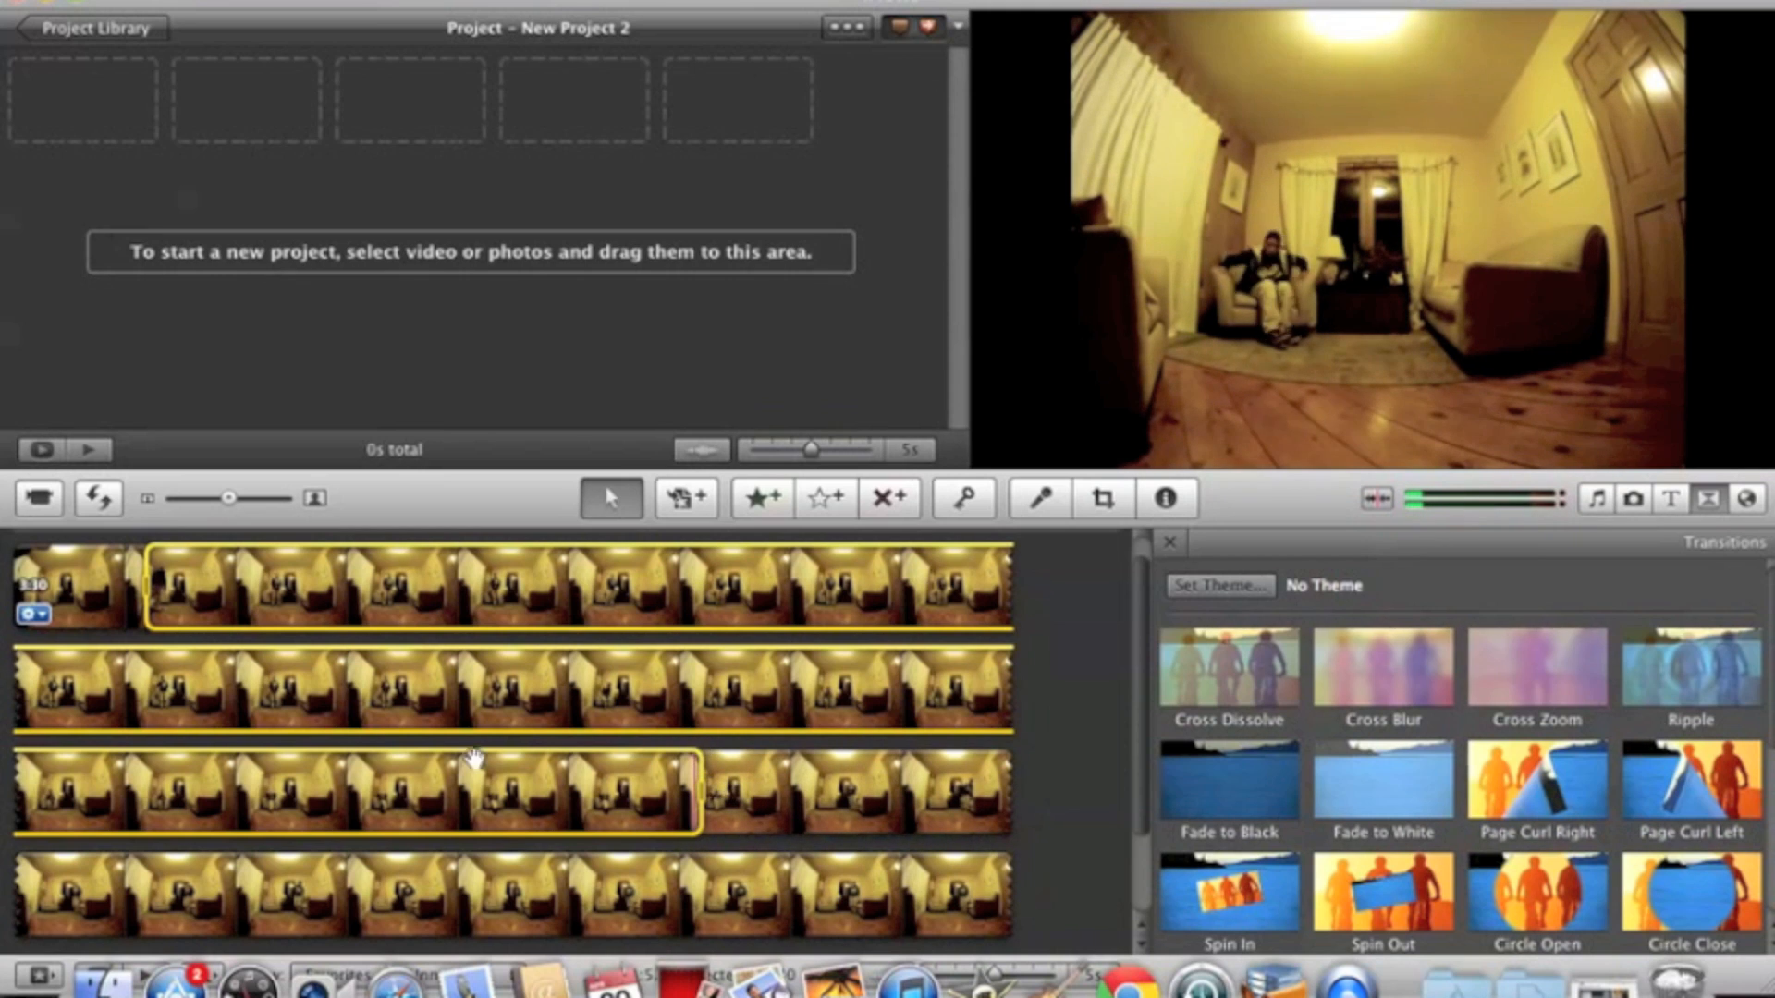
drag(402, 674, 254, 207)
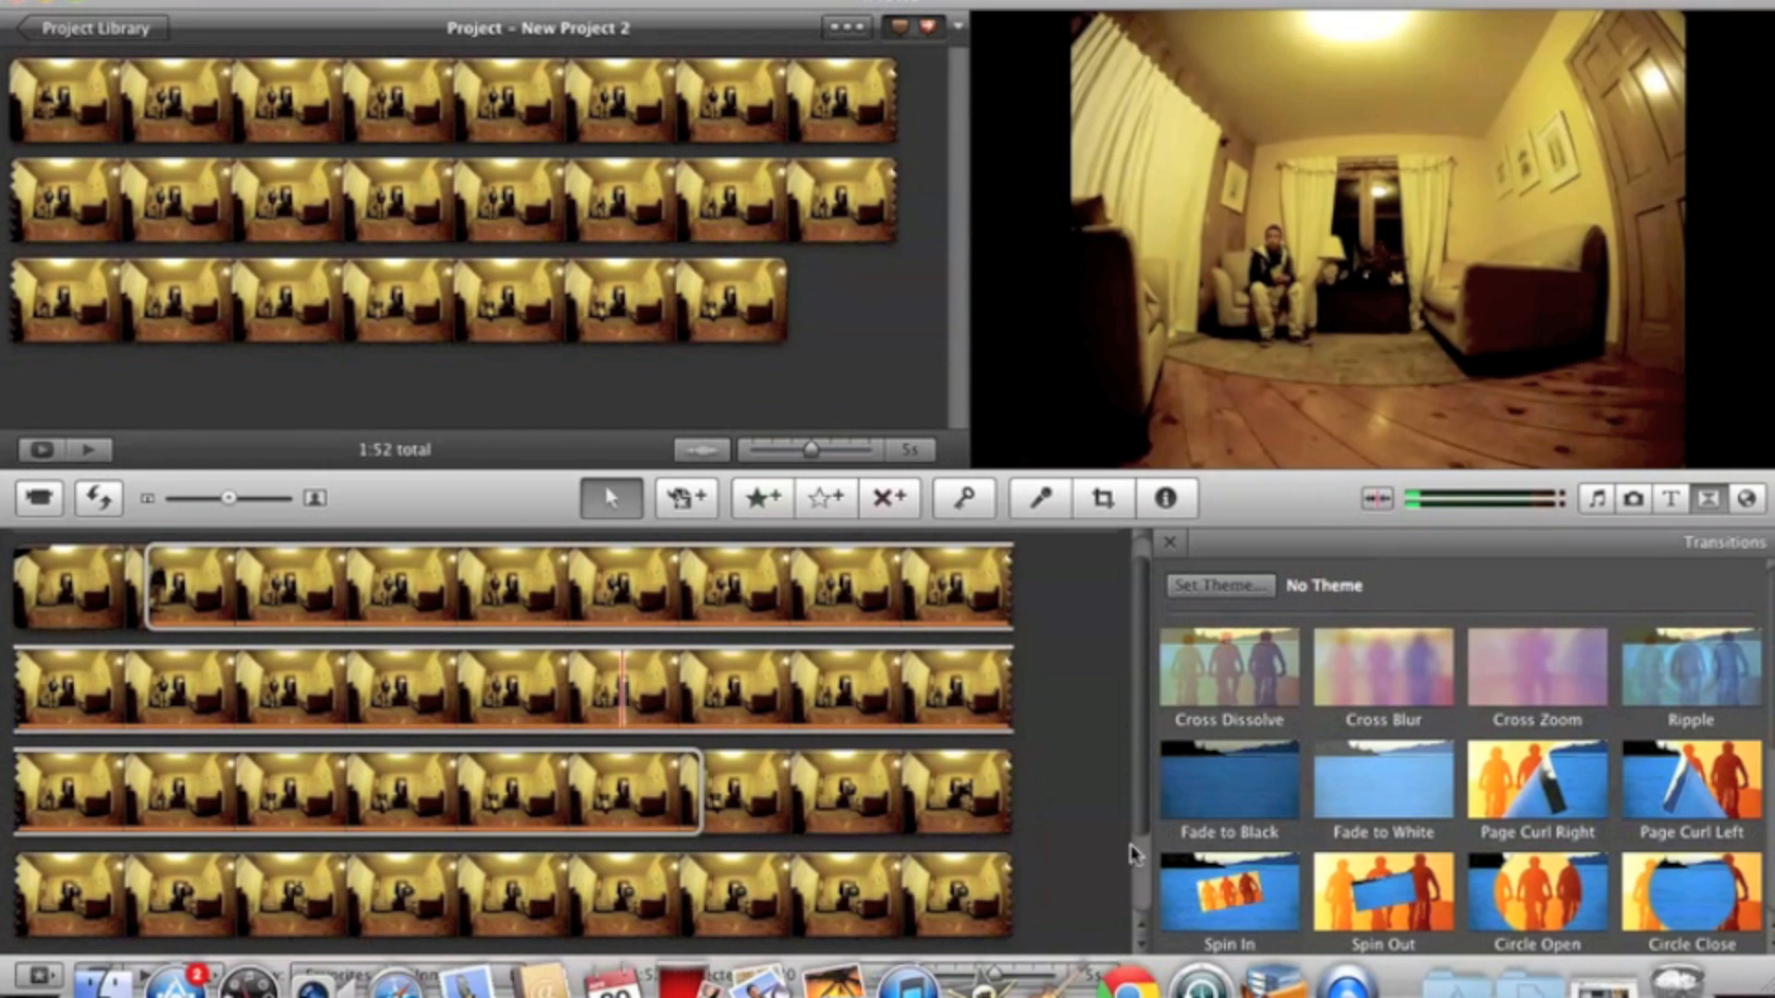
click(1093, 840)
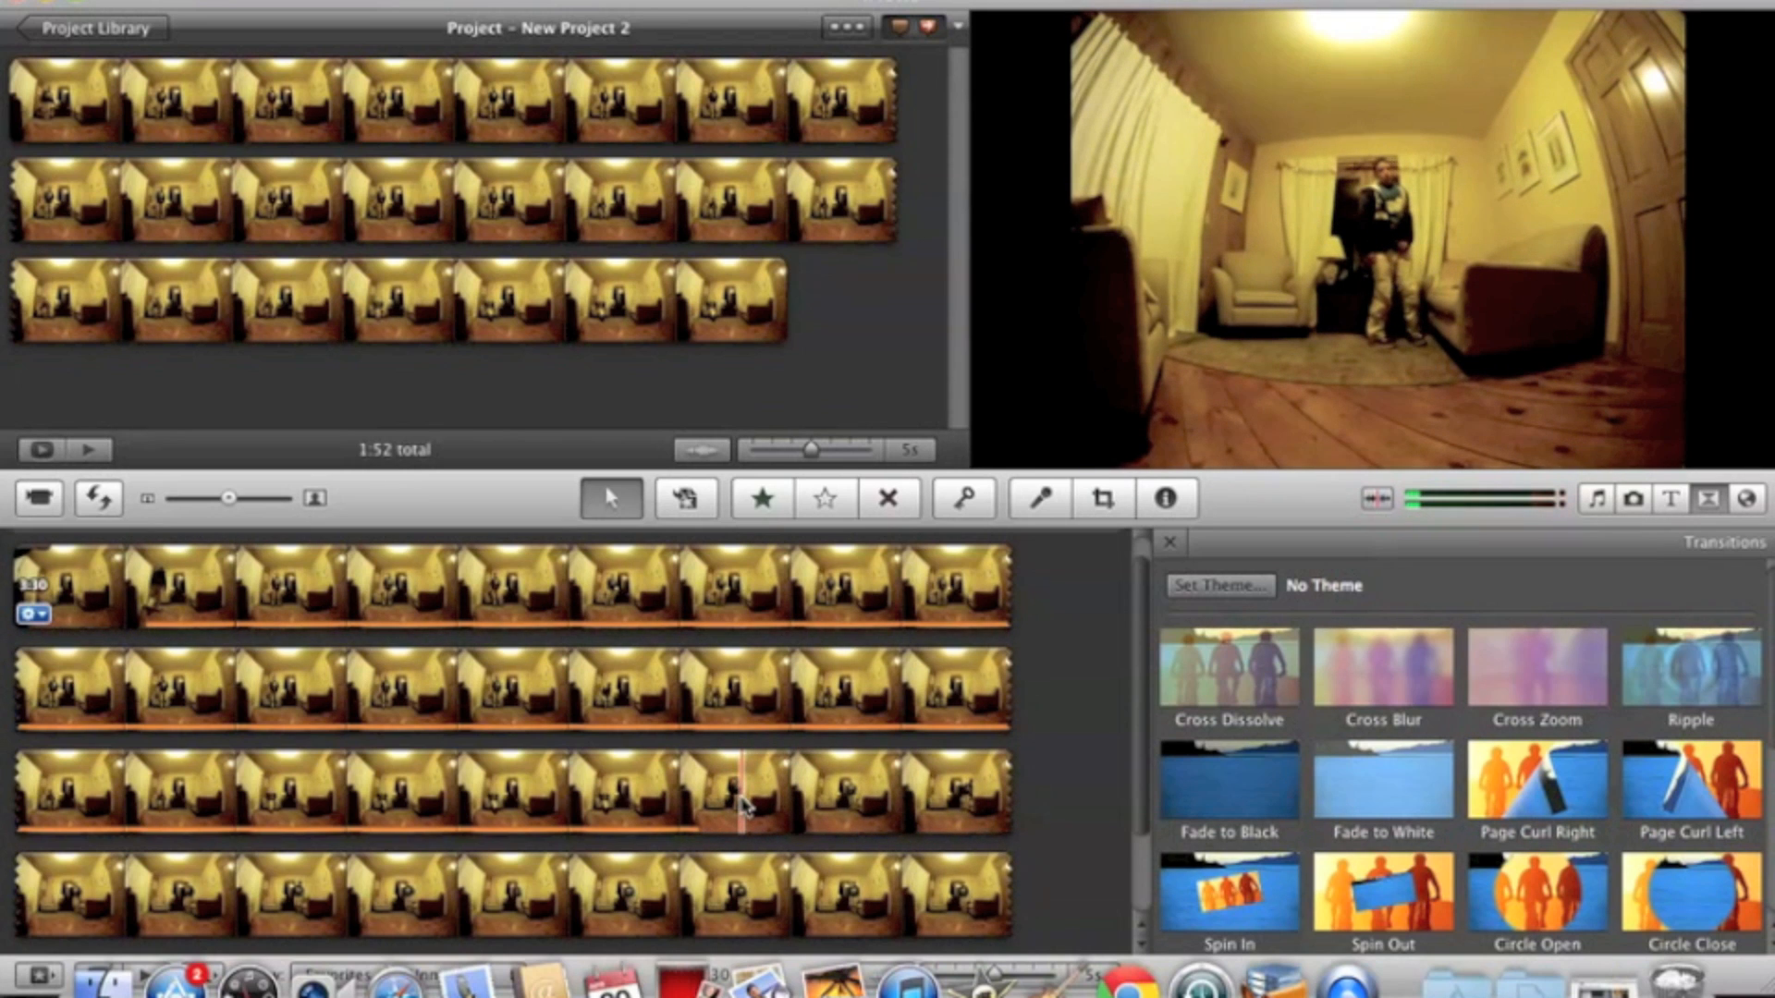
Select about 1:26 of the footage with the person near the sofa and view the Show Advanced Tools setting in the general preferences.
drag(742, 805, 715, 890)
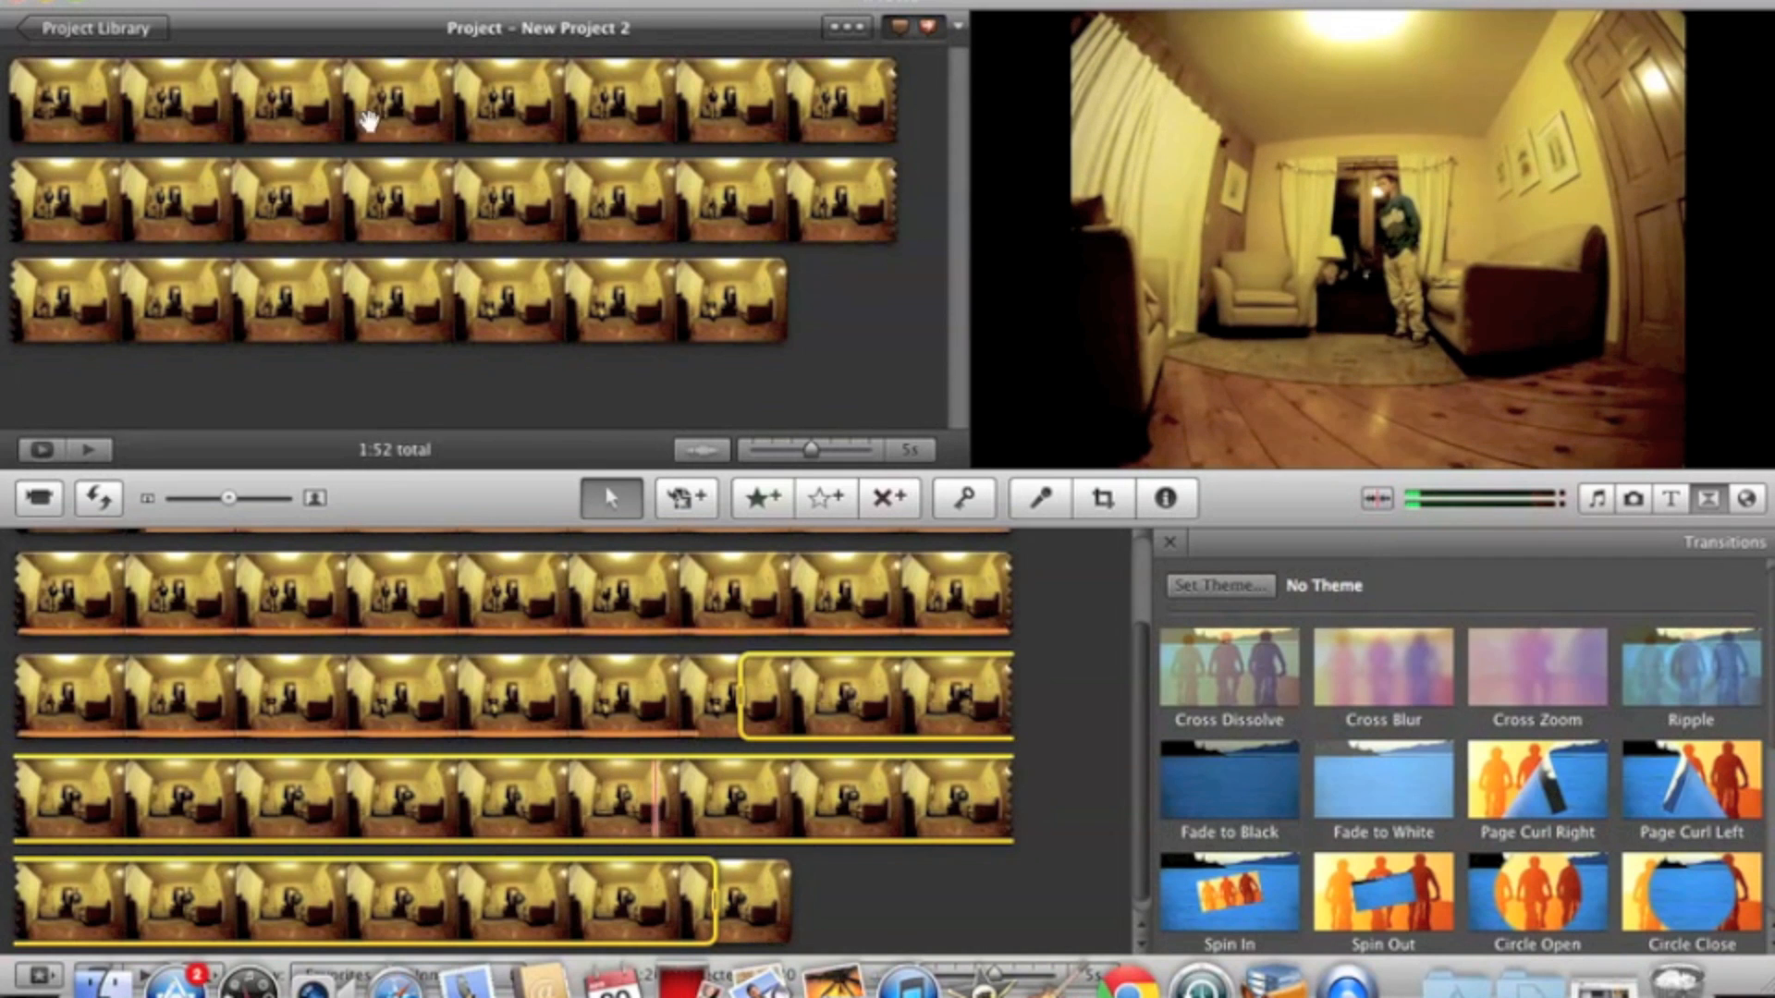
click(119, 3)
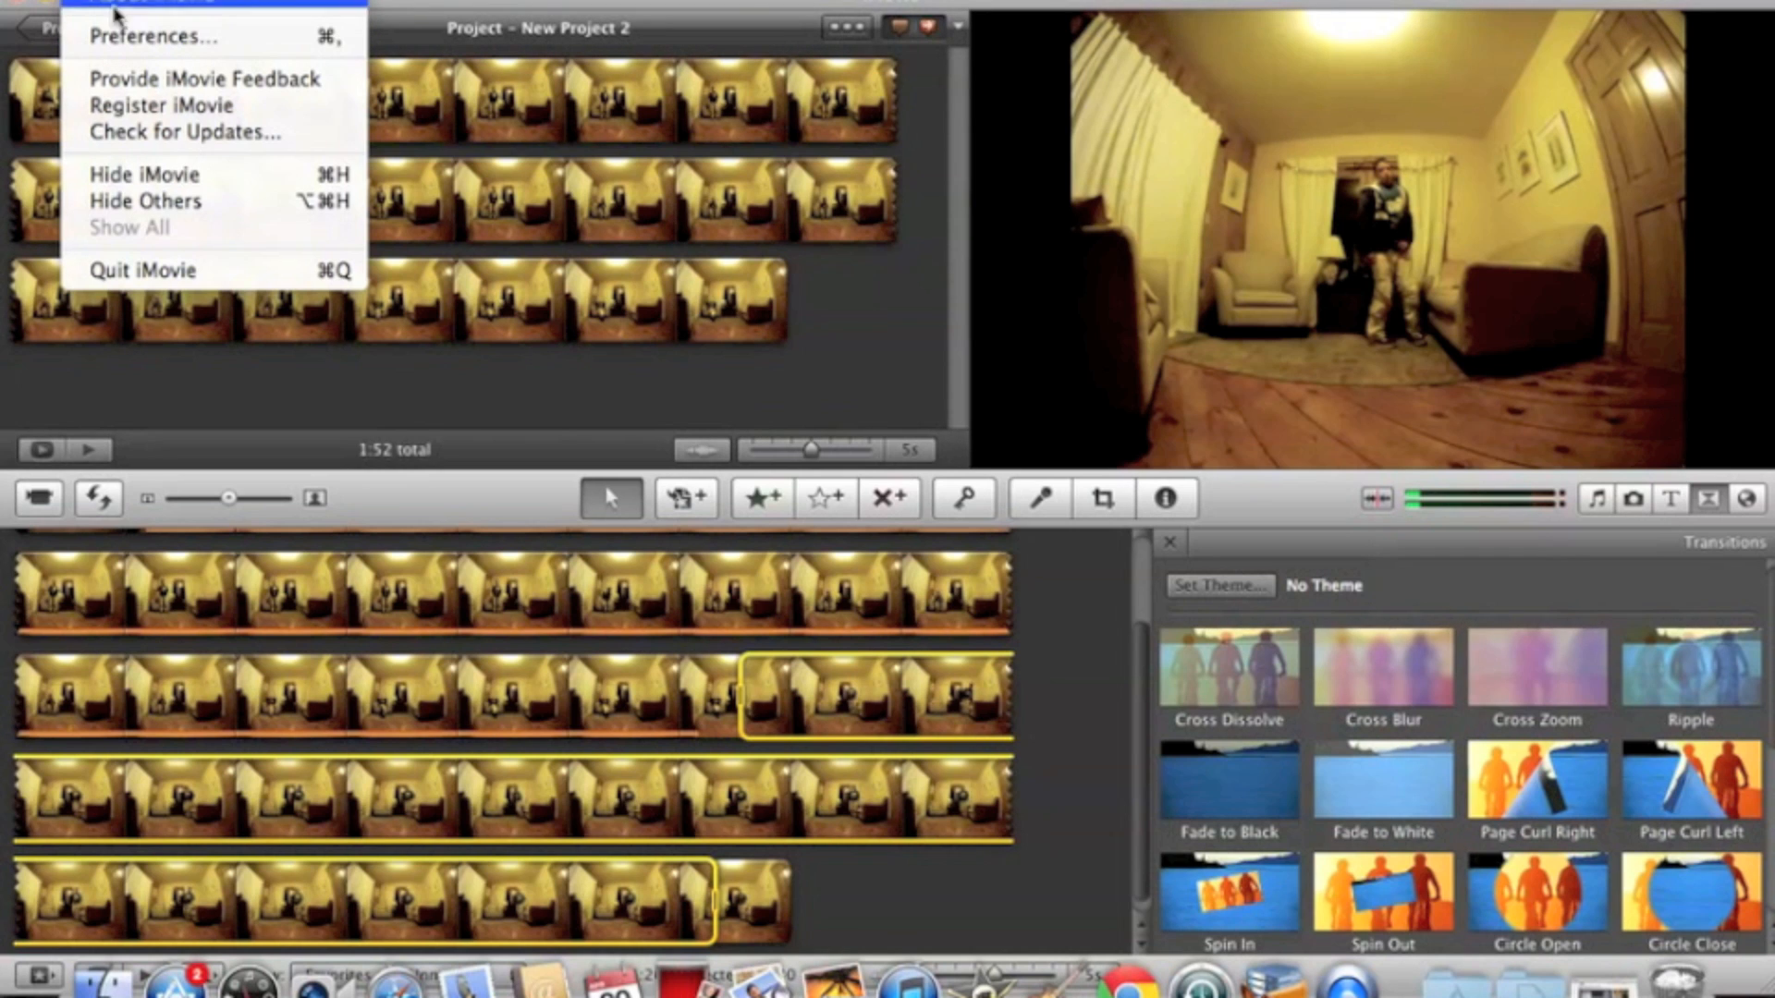
click(148, 36)
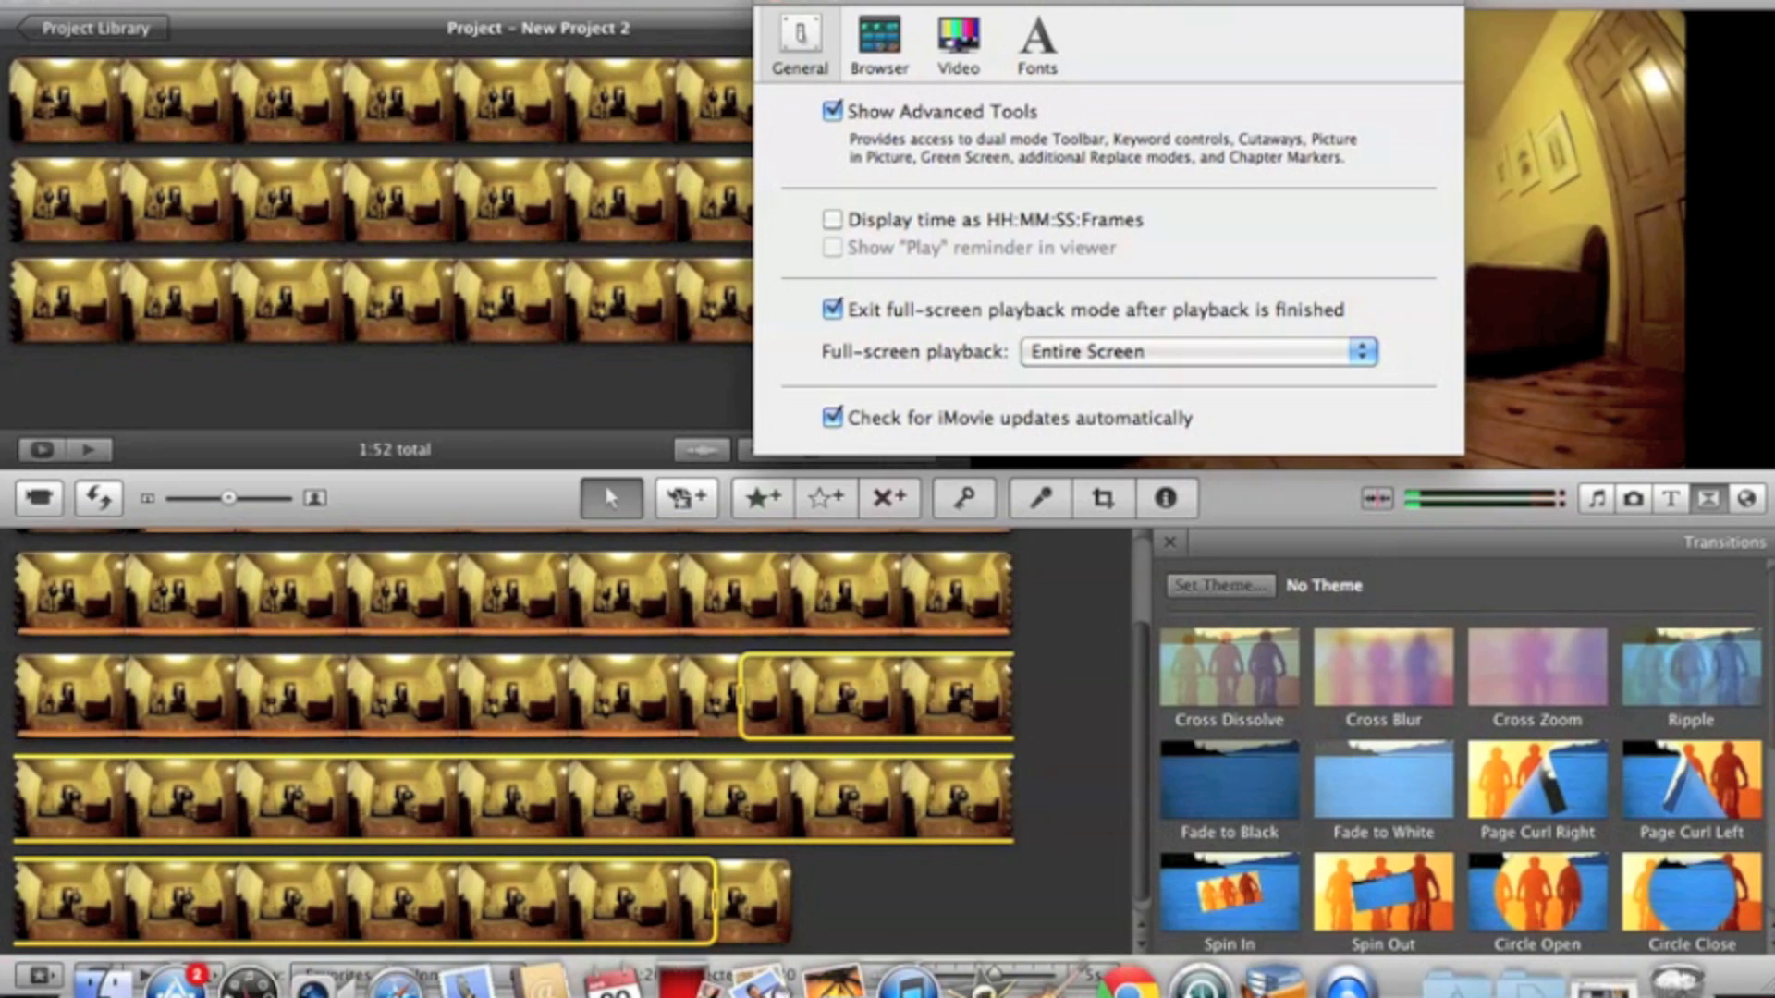
click(775, 3)
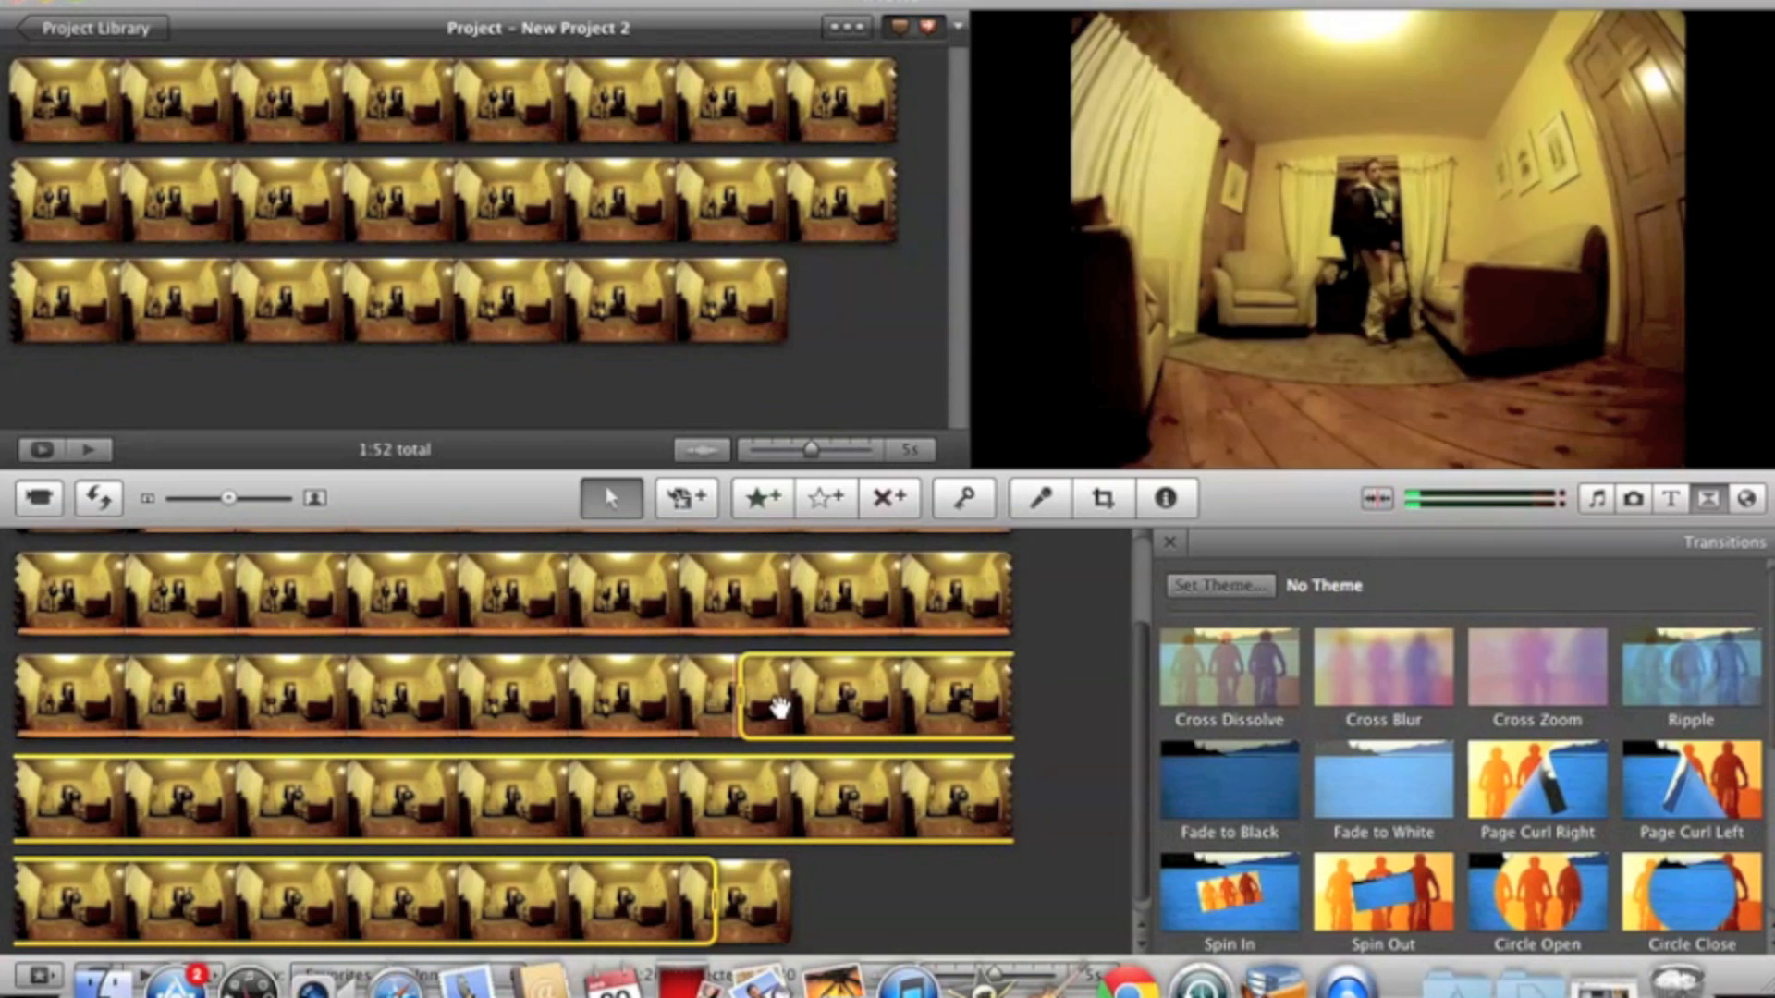
Overlay the selected footage on the beginning of the project's base clip as a Blue Screen.
drag(779, 707, 11, 90)
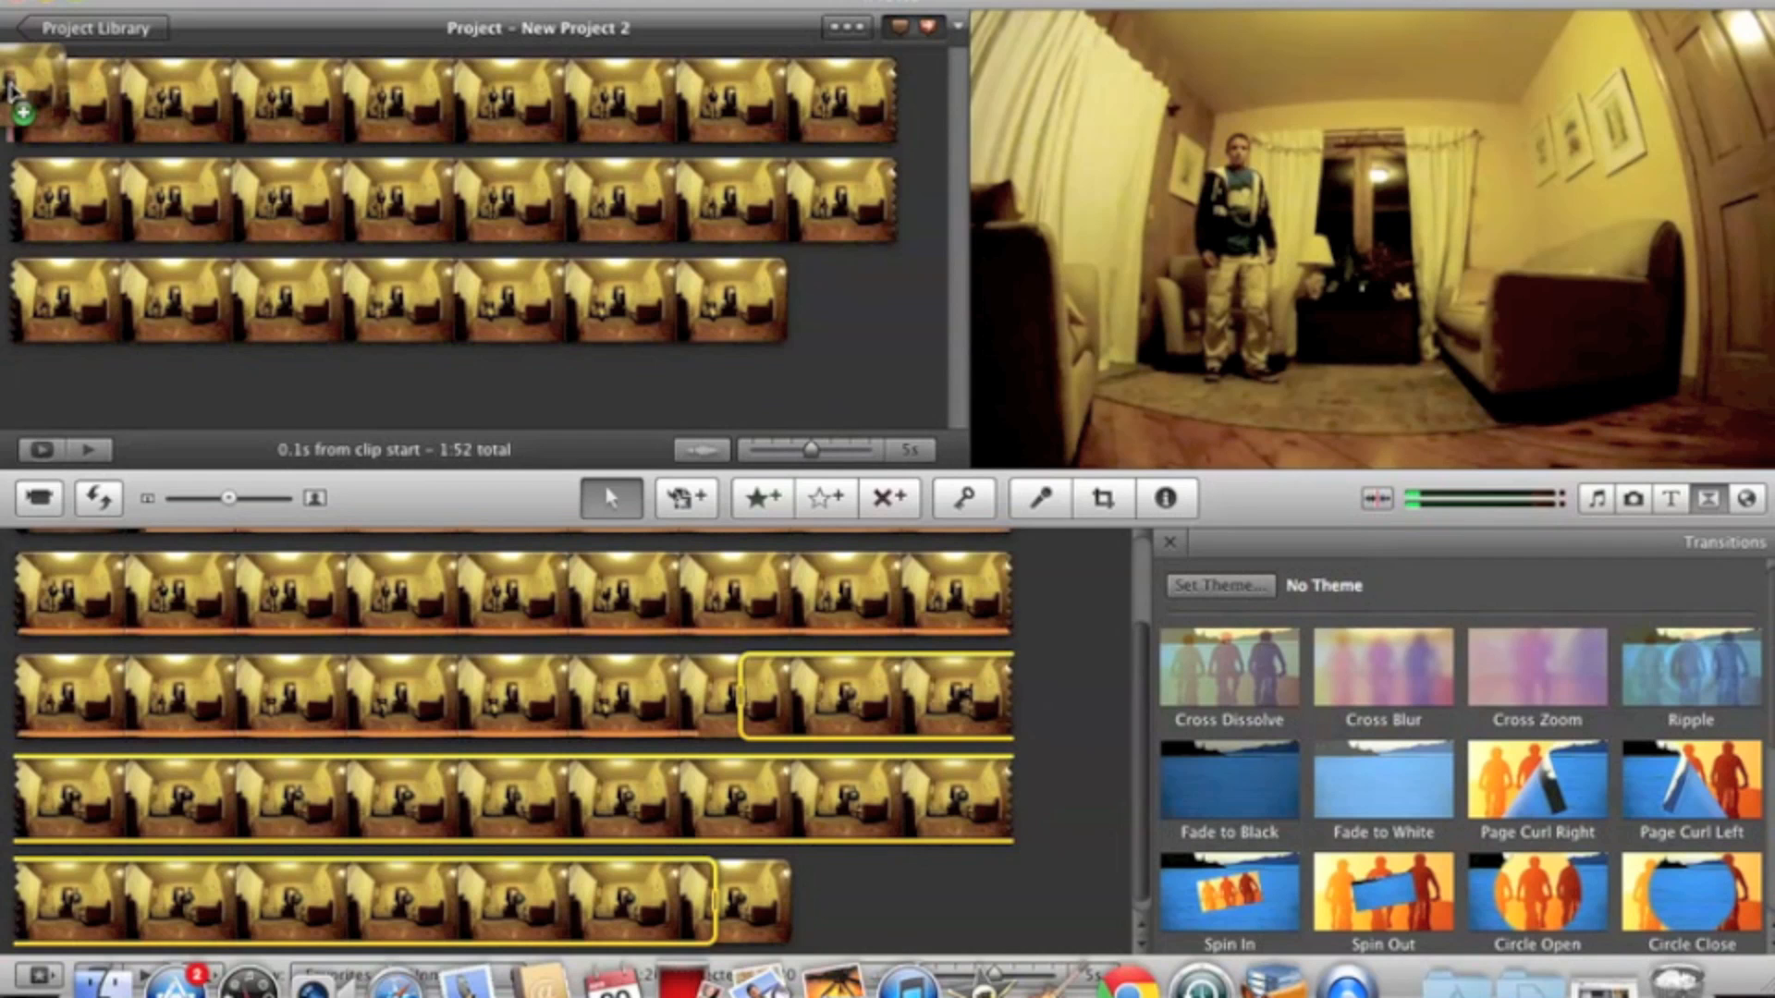
drag(12, 89, 11, 90)
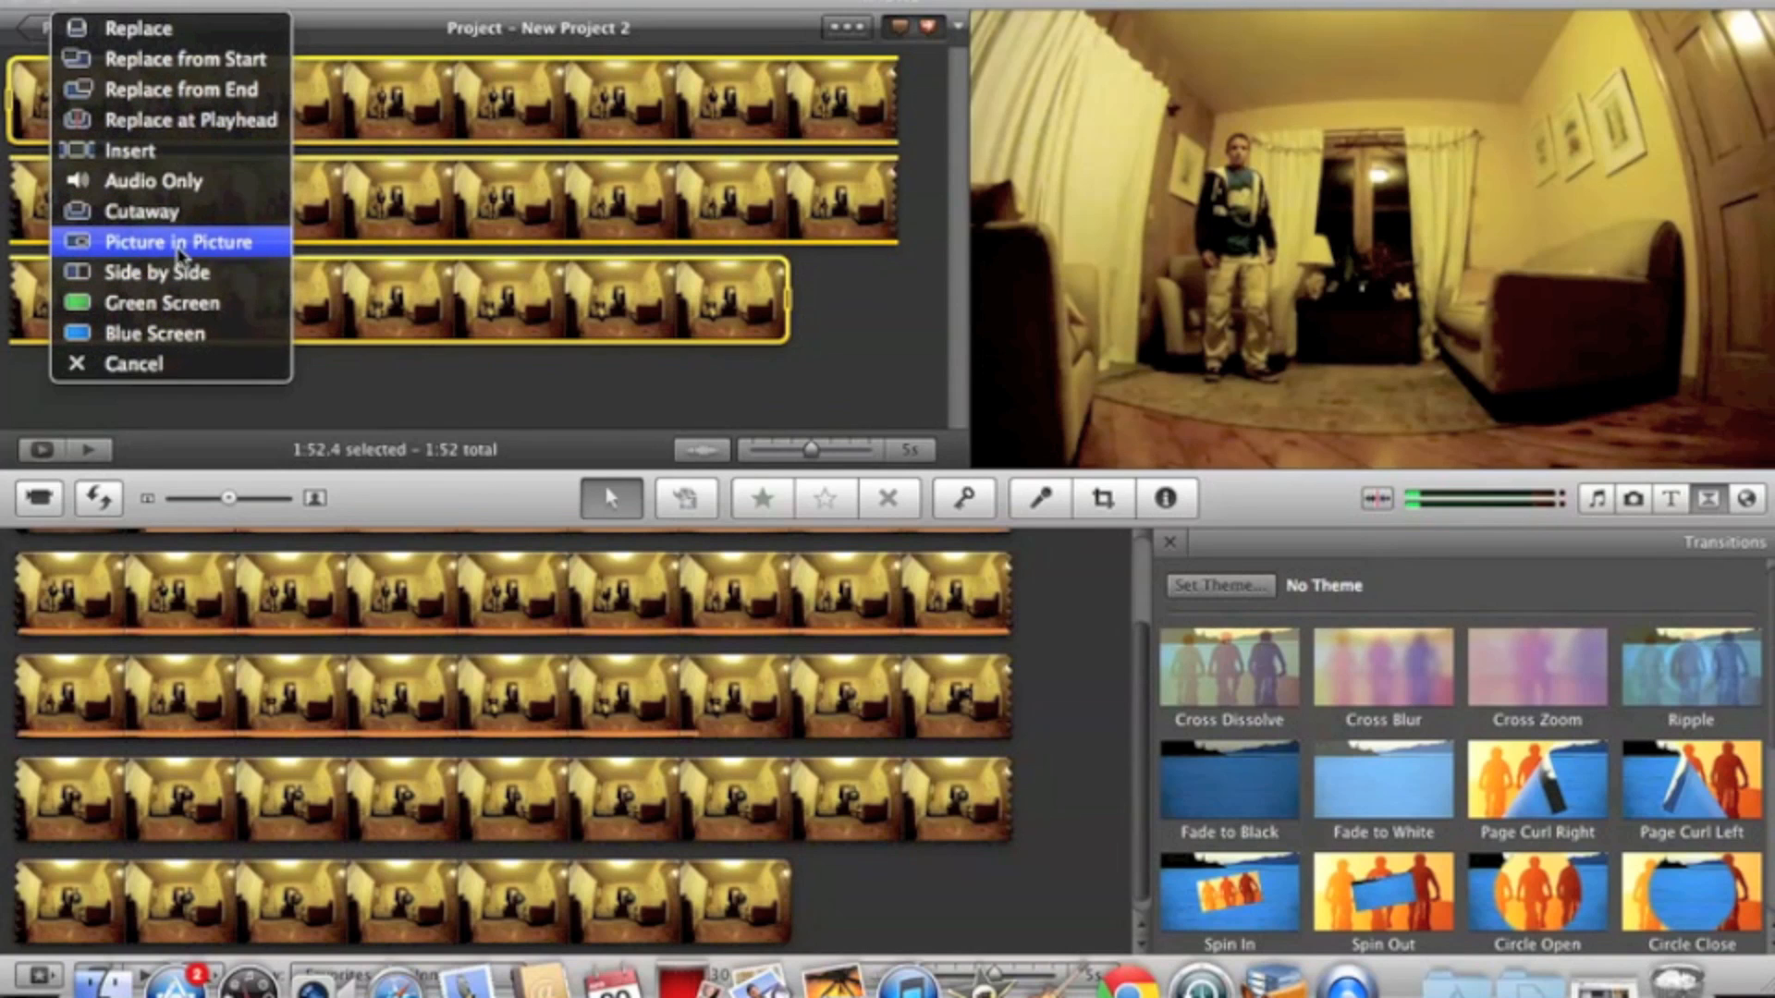
click(162, 334)
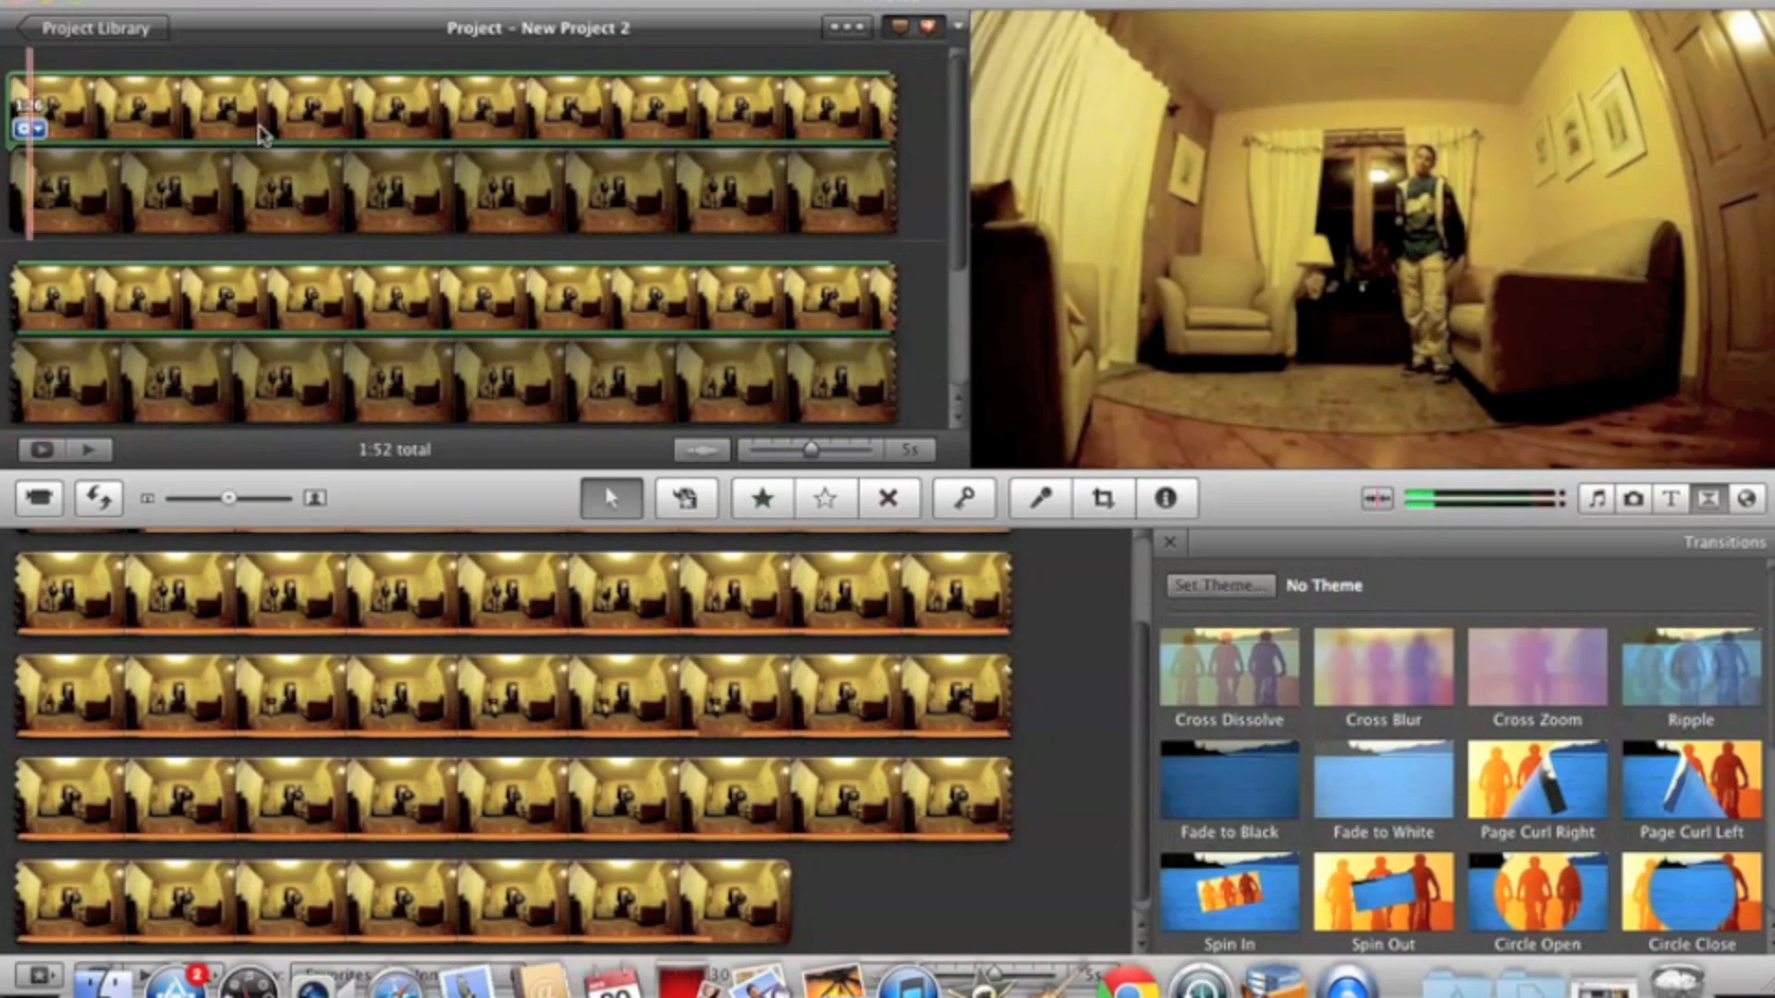
Crop the overlay clip with the four corner handles to a narrow area around the figure near the sofa.
key(c)
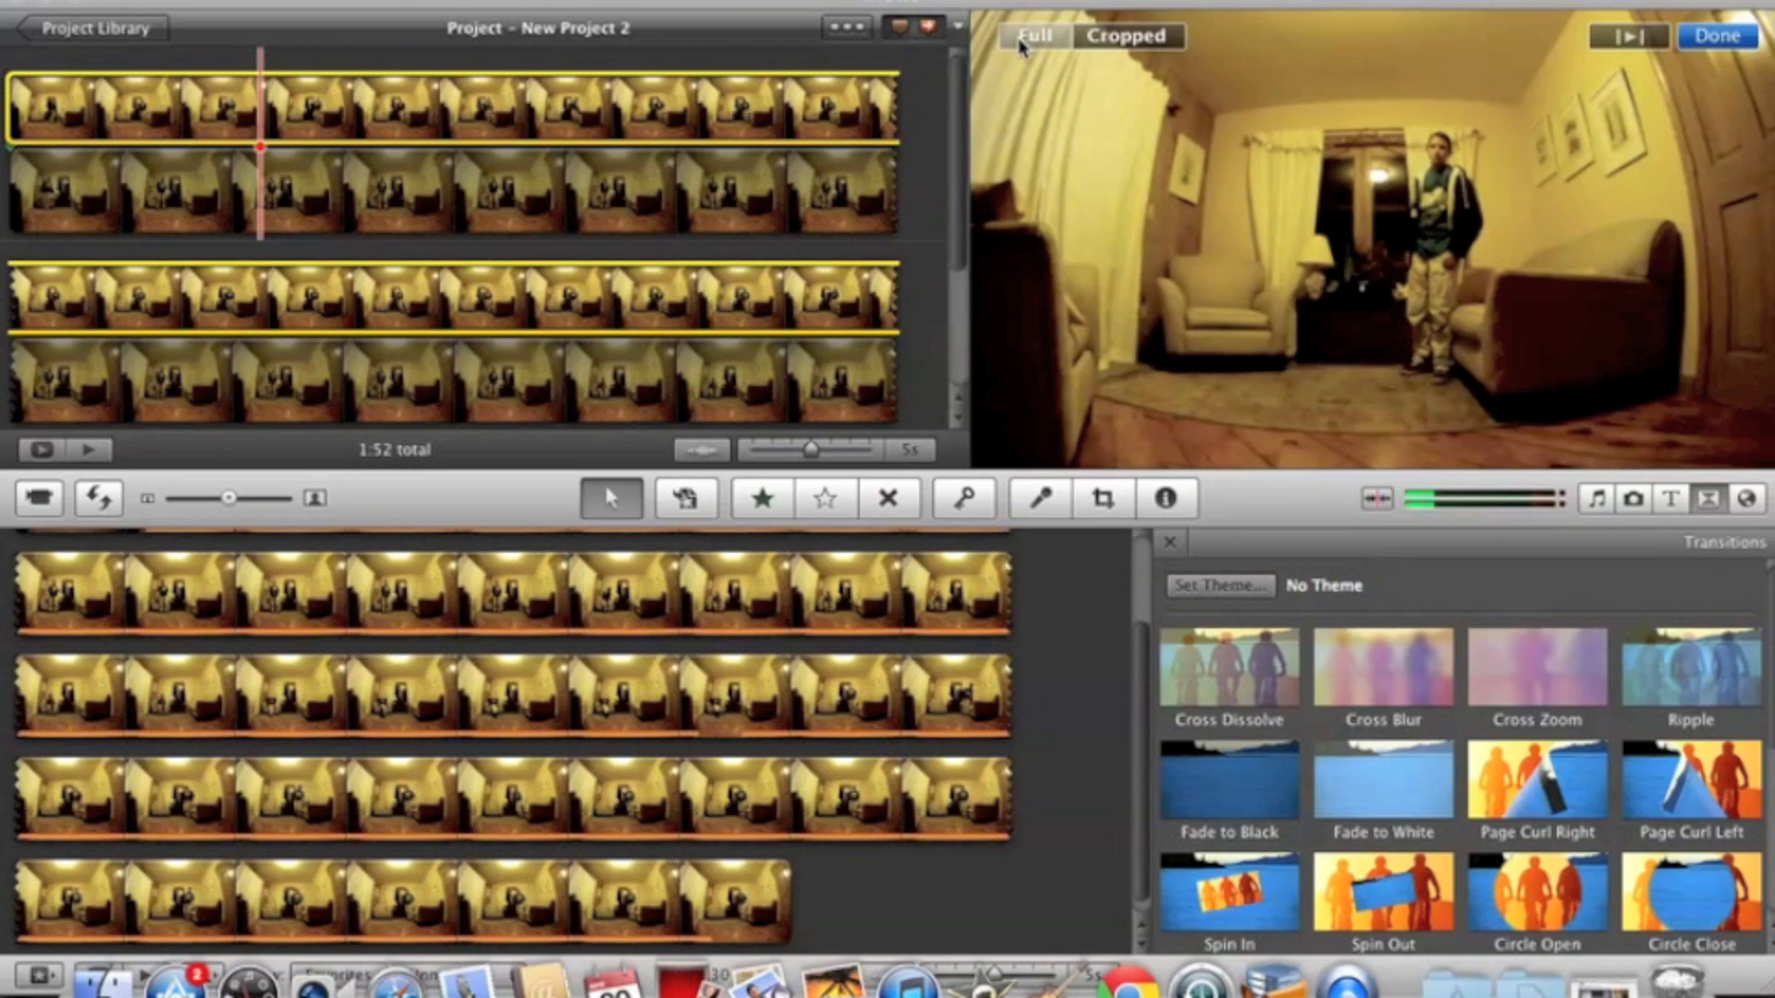
click(1095, 37)
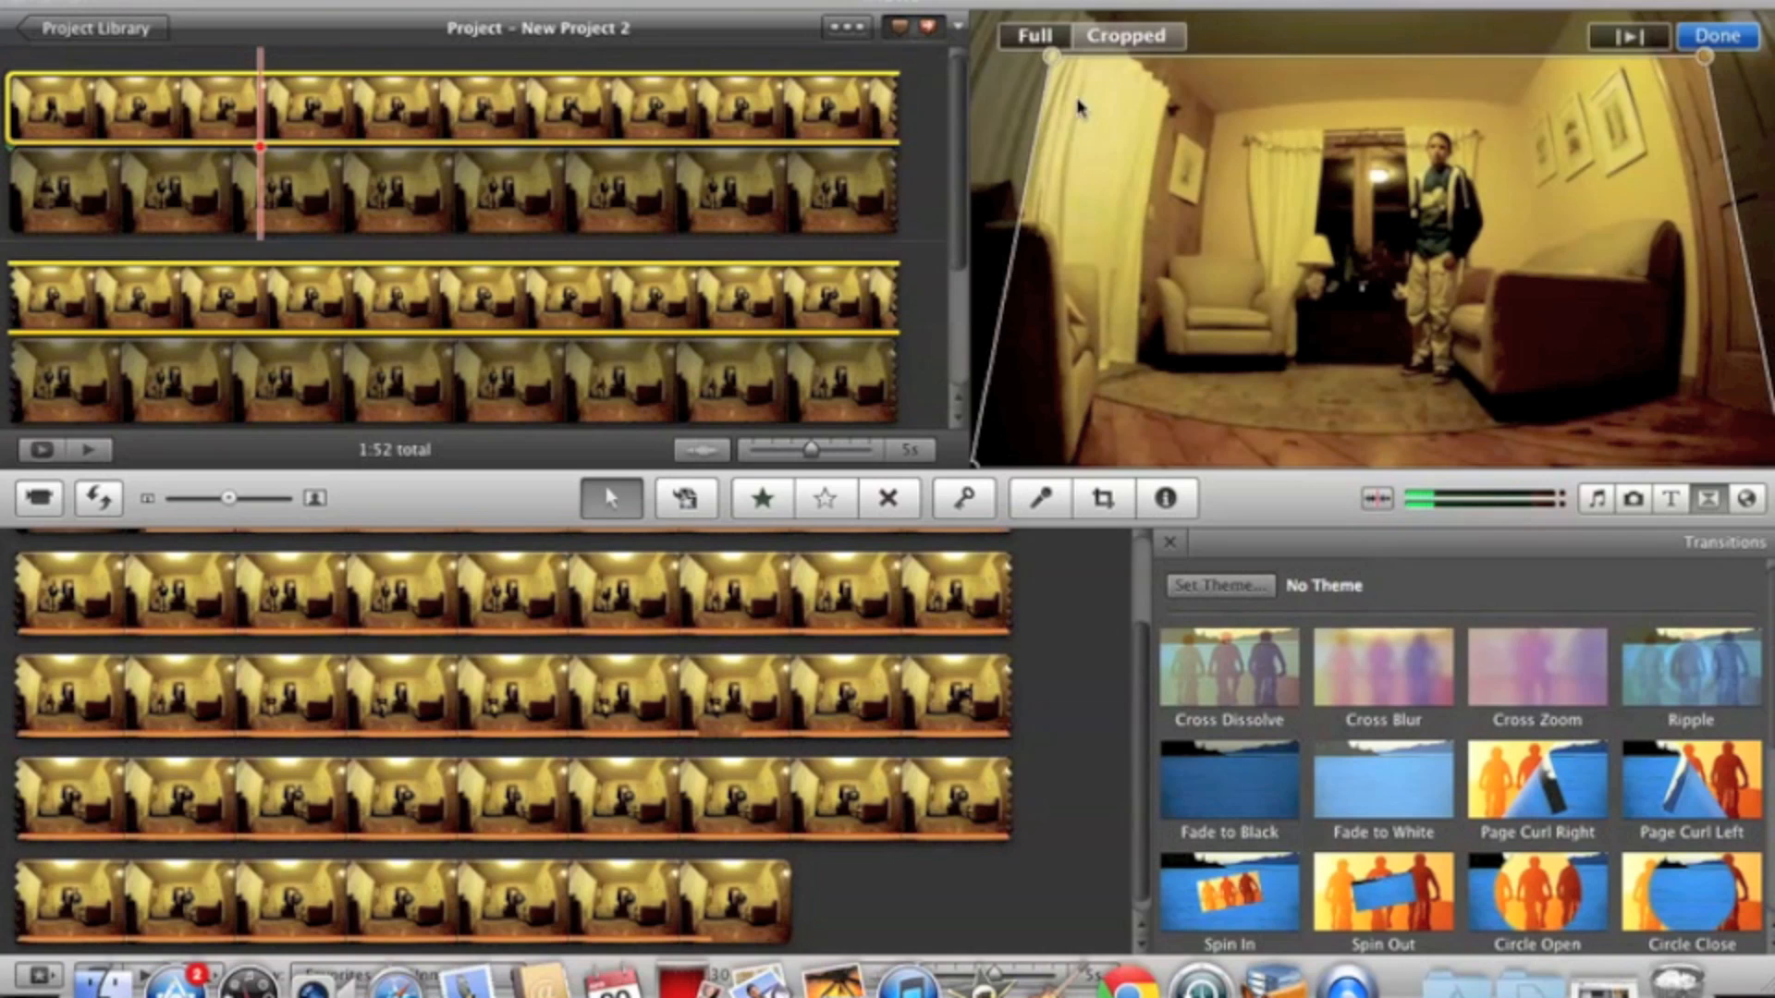
drag(1053, 63, 1362, 132)
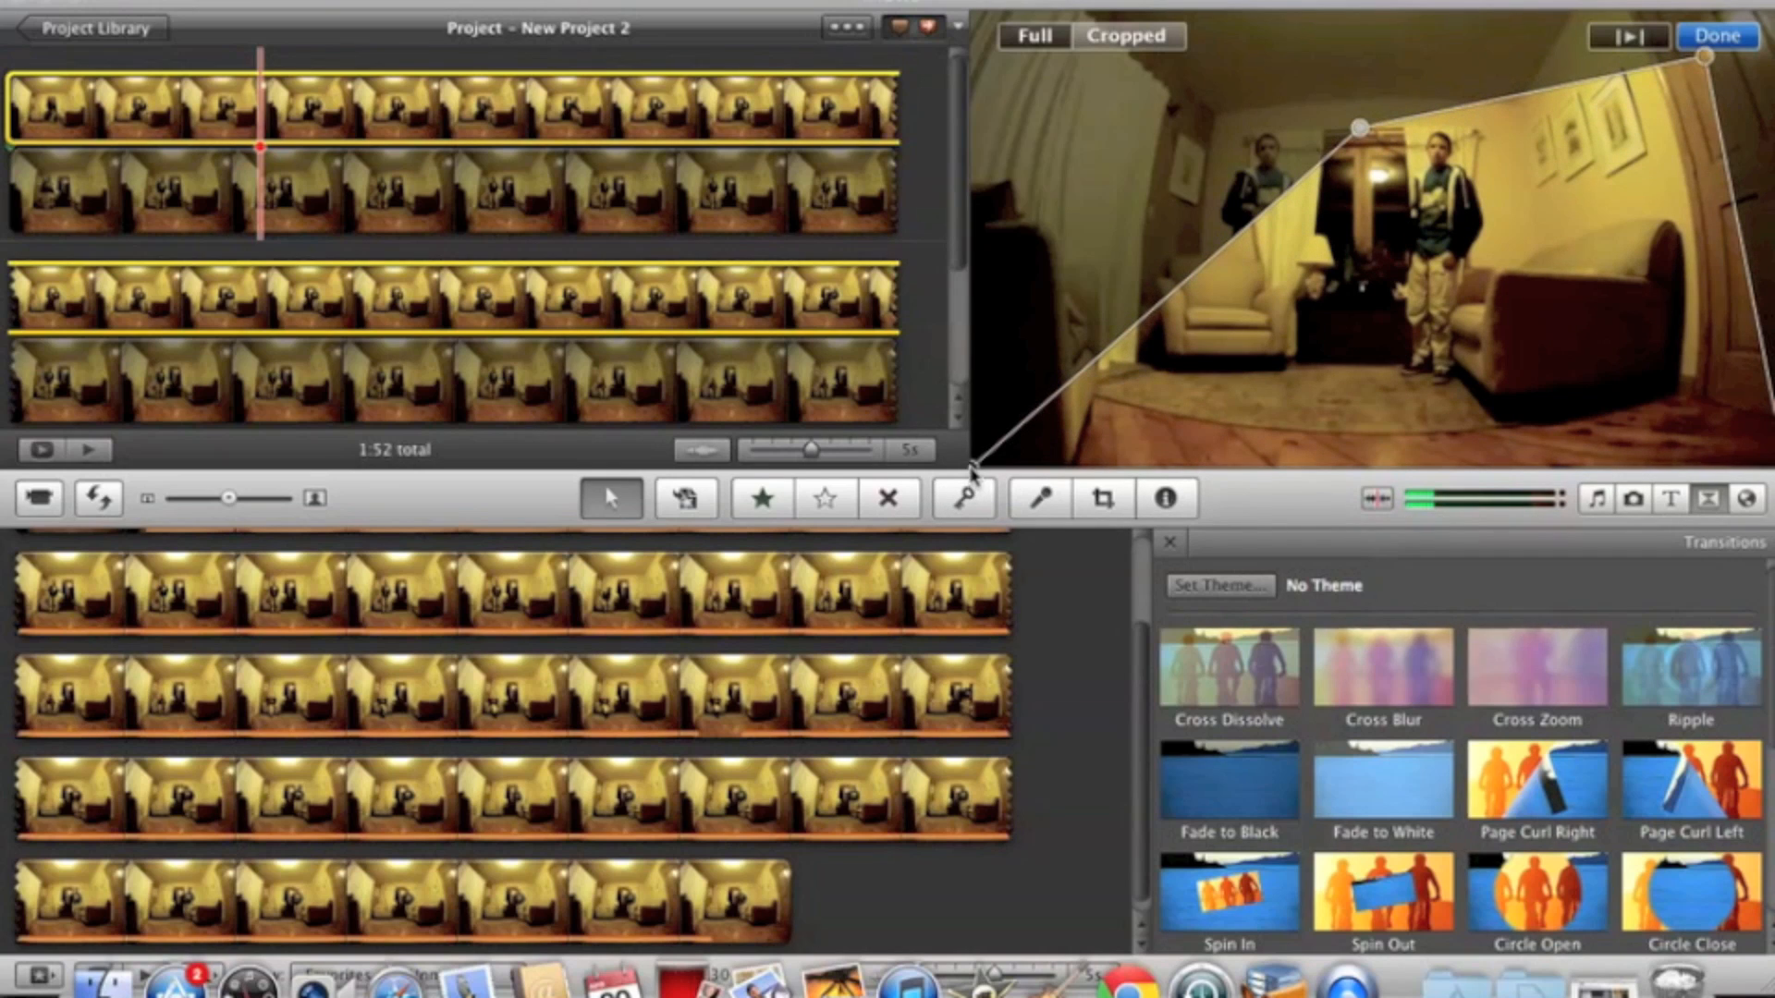
drag(974, 470, 1350, 398)
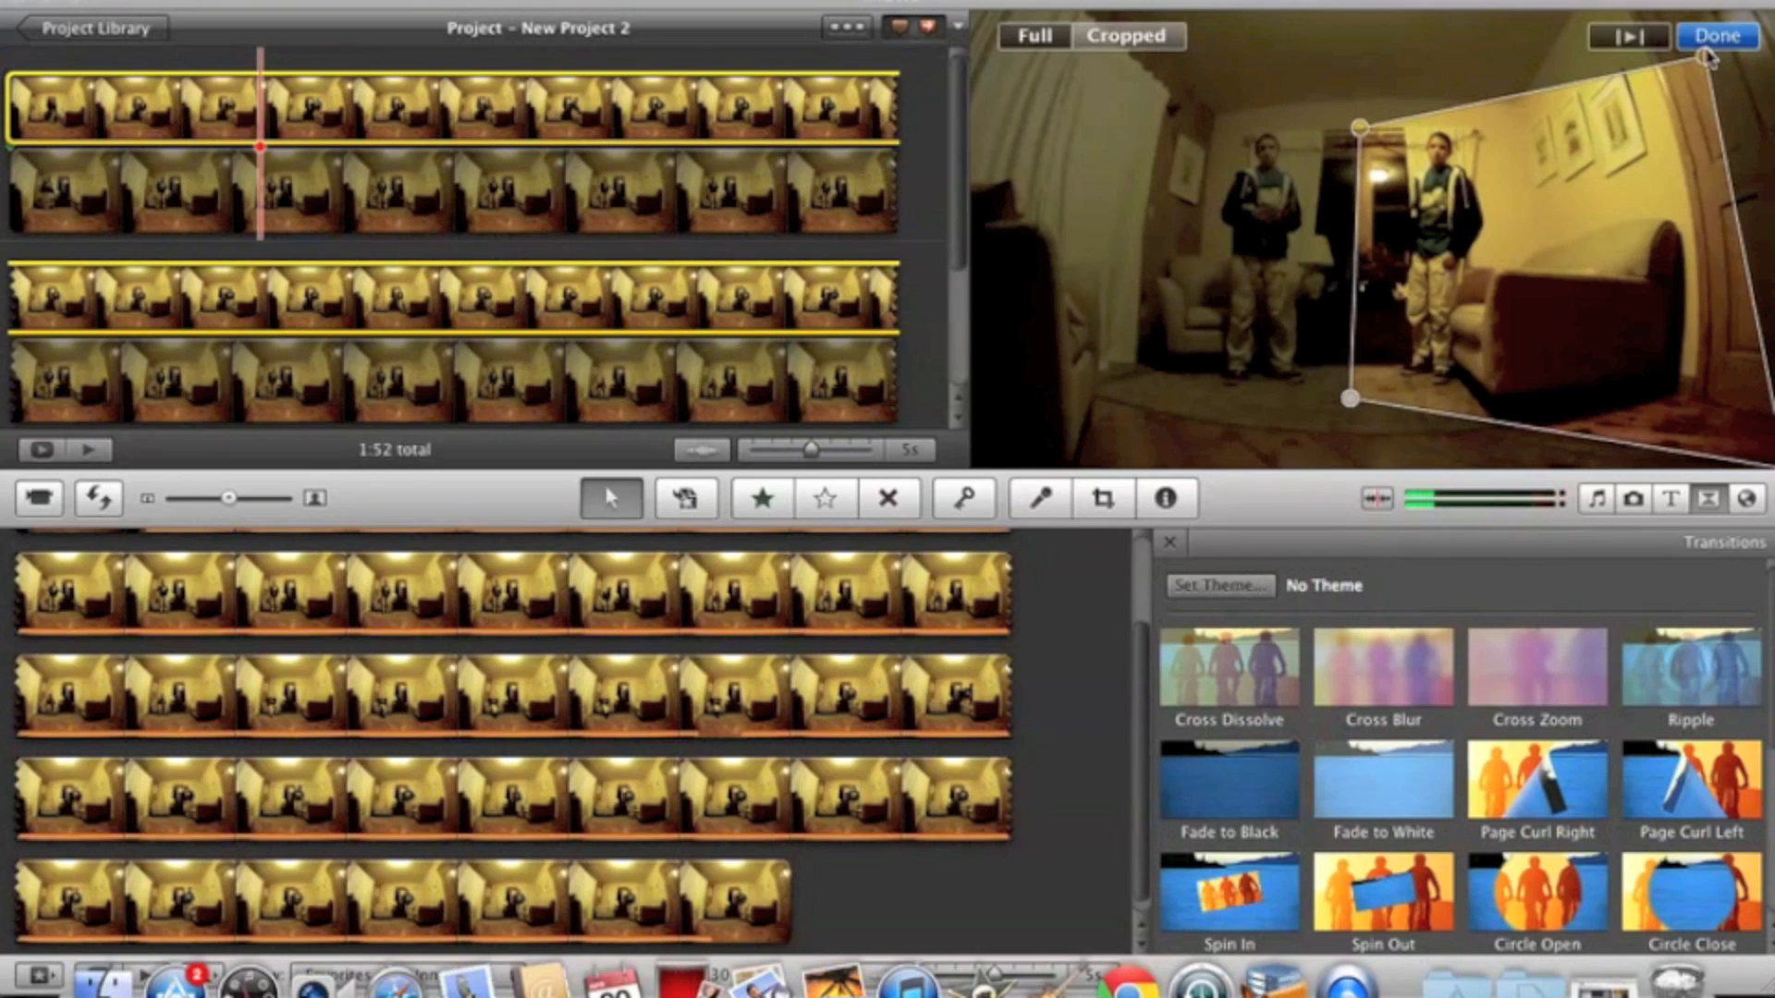
drag(1705, 58, 1486, 117)
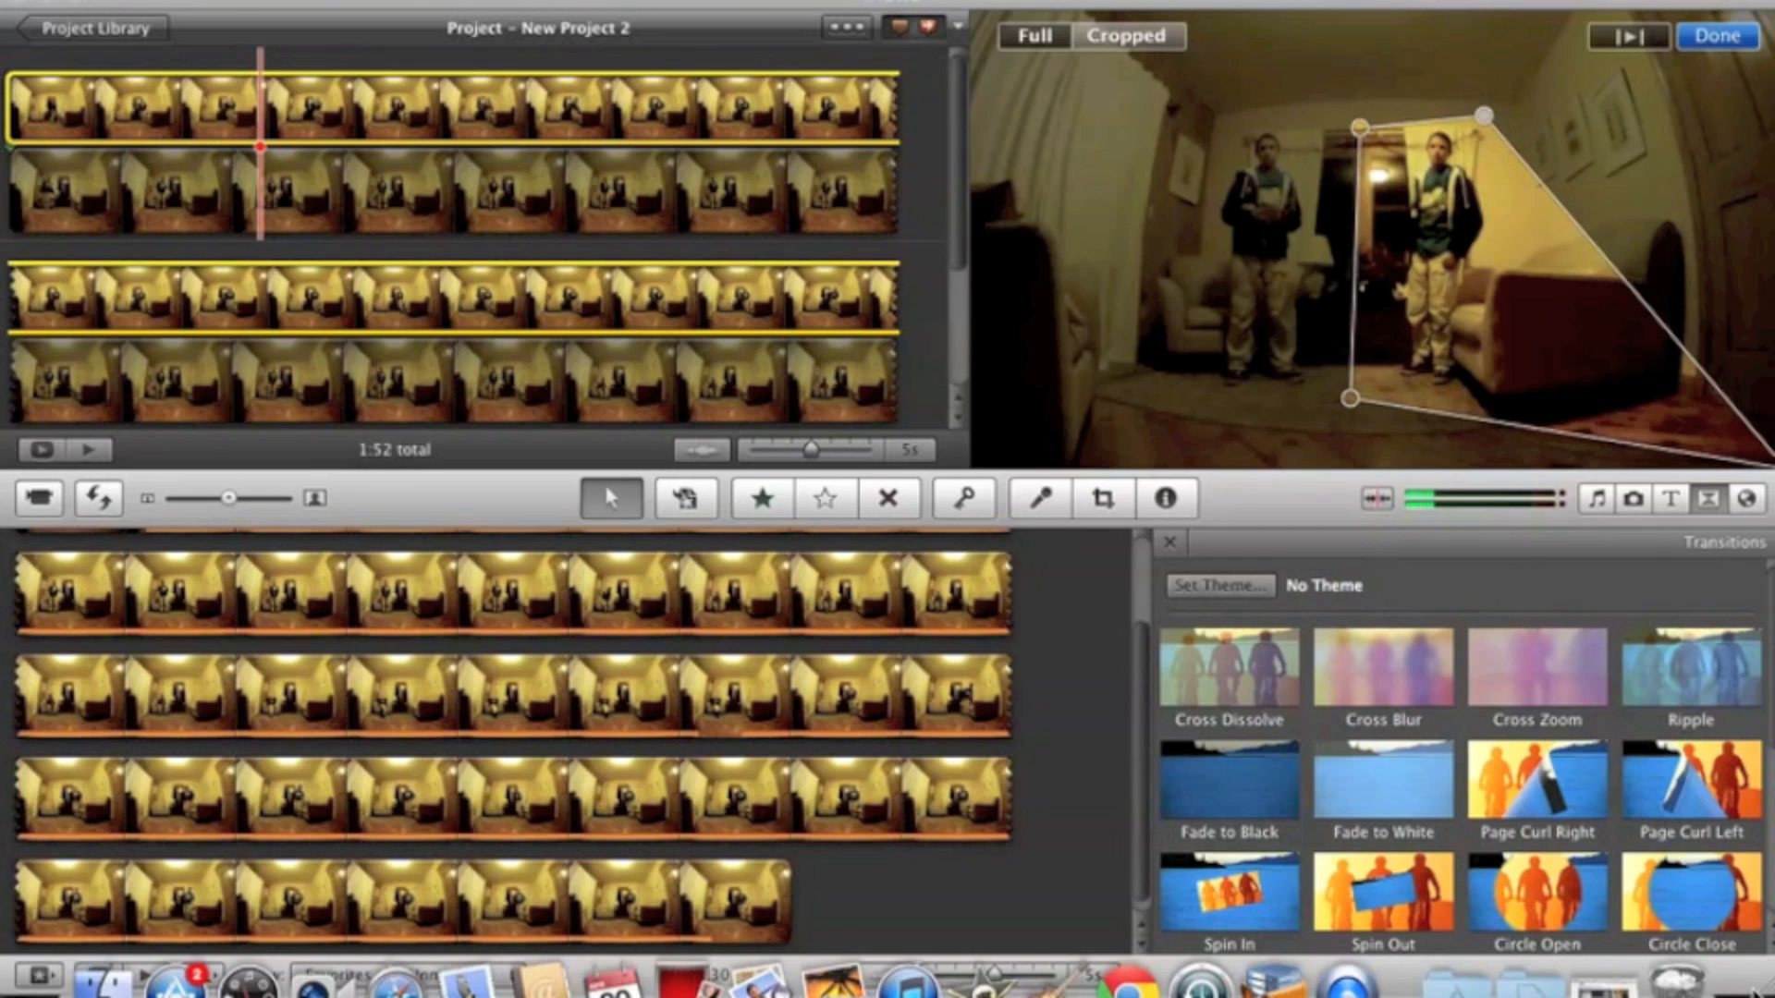
drag(1734, 973, 1669, 947)
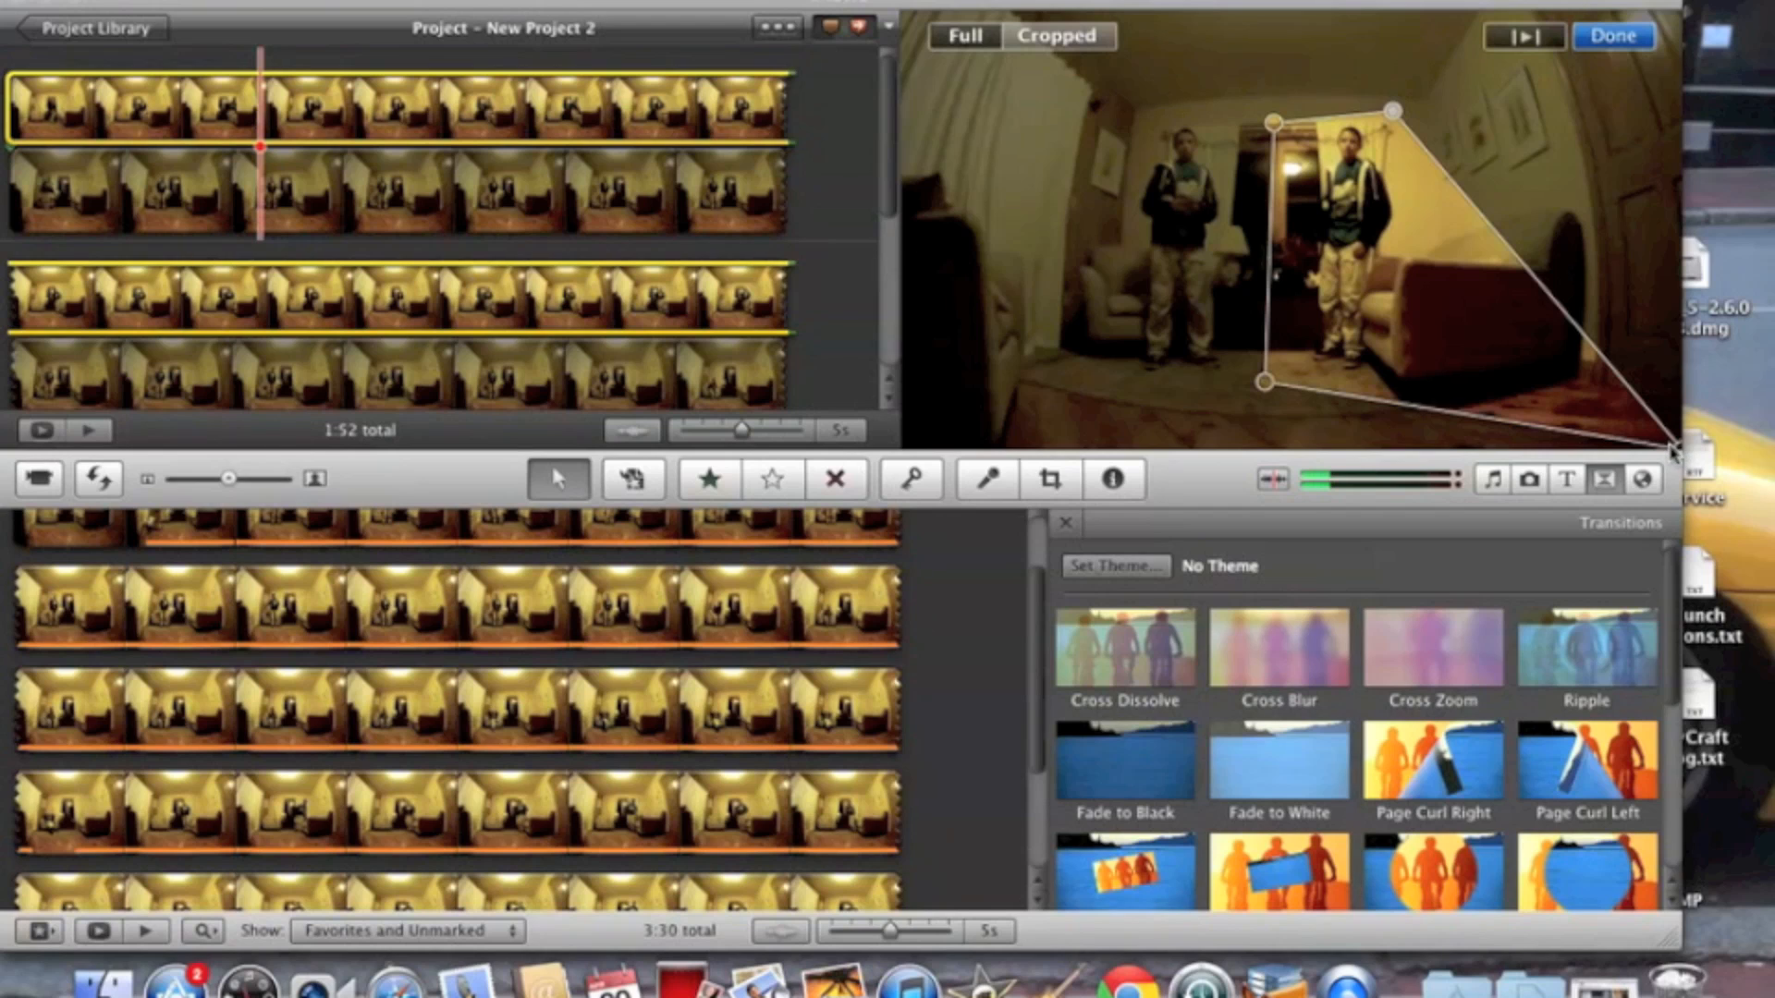
drag(1678, 450, 1429, 379)
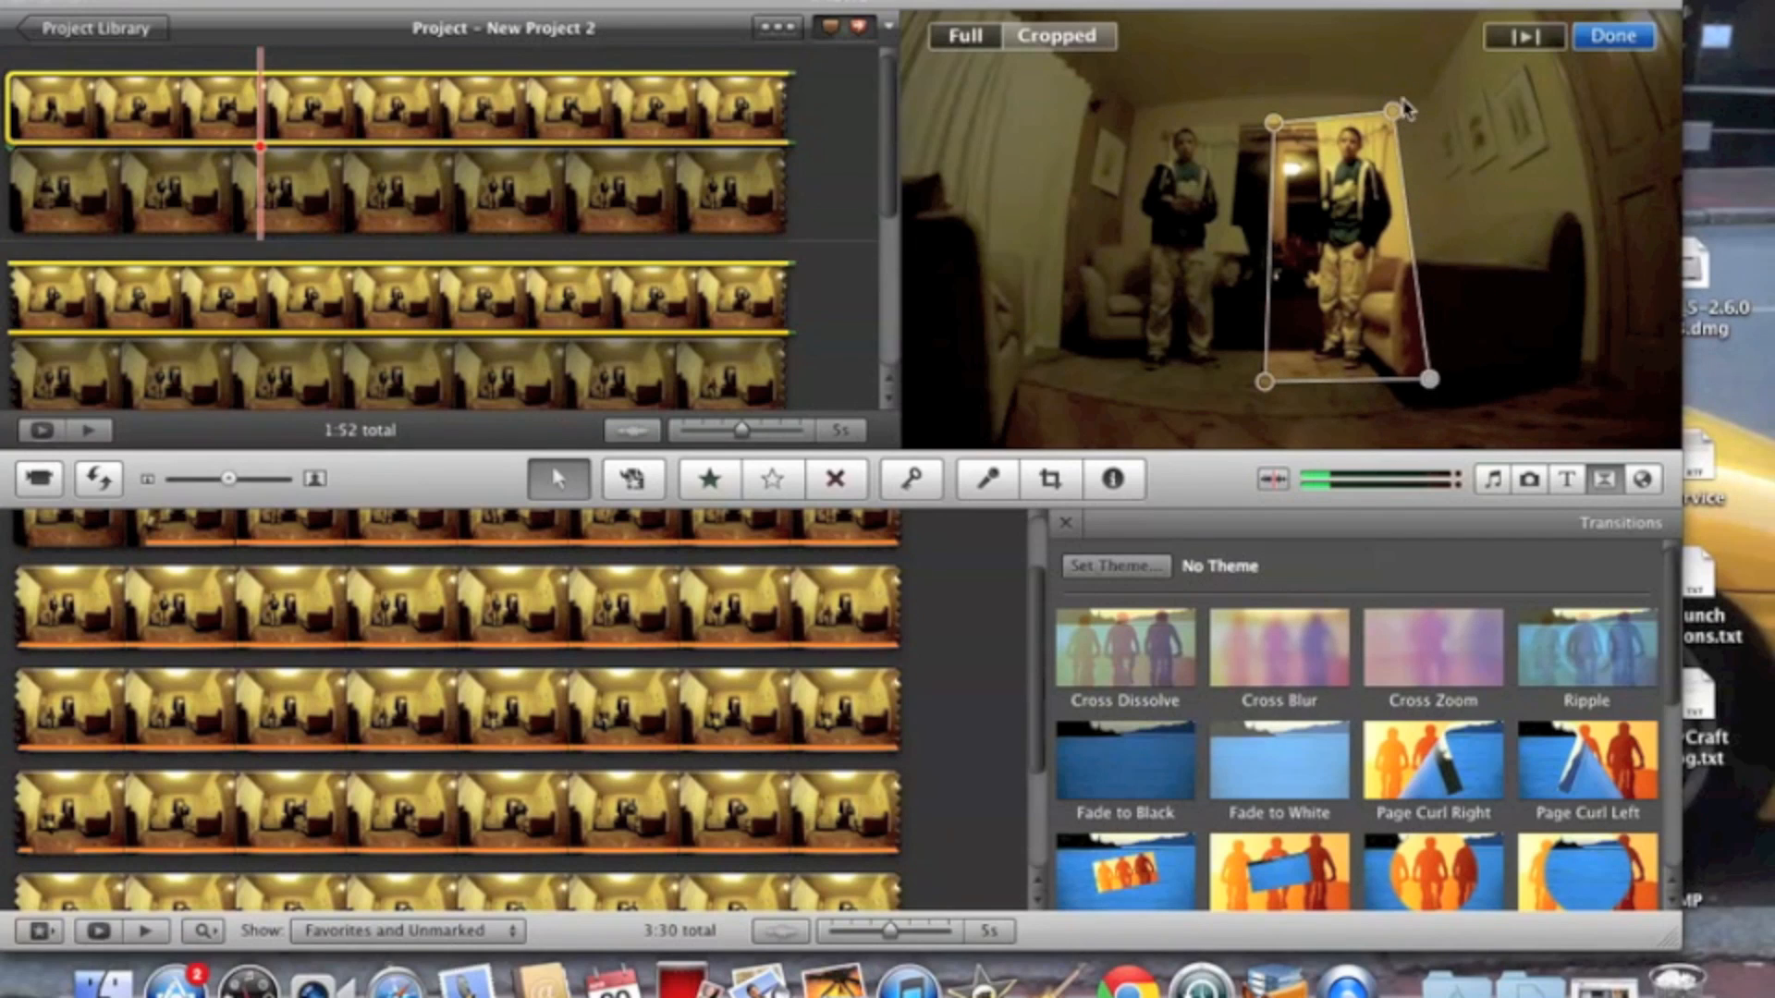
Square up the overlay's crop corners into a near-upright rectangle around that figure, apply the crop and play back the composite.
drag(1392, 113, 1435, 111)
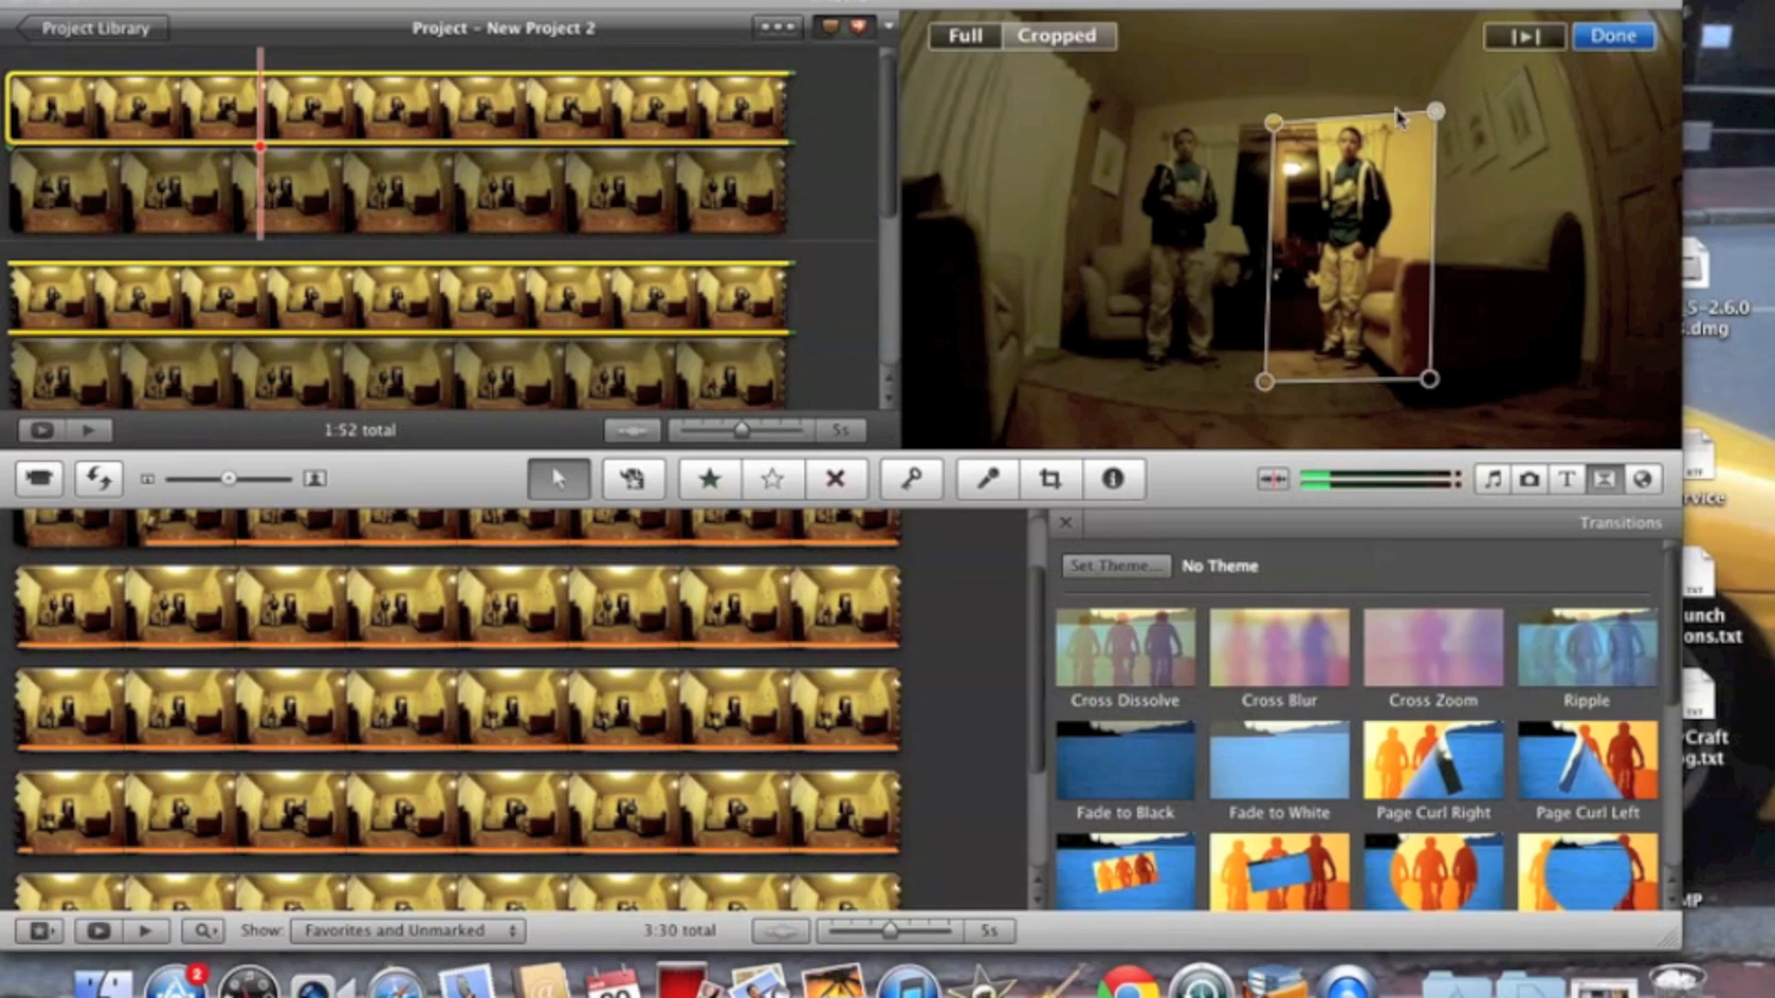
drag(1276, 129, 1276, 113)
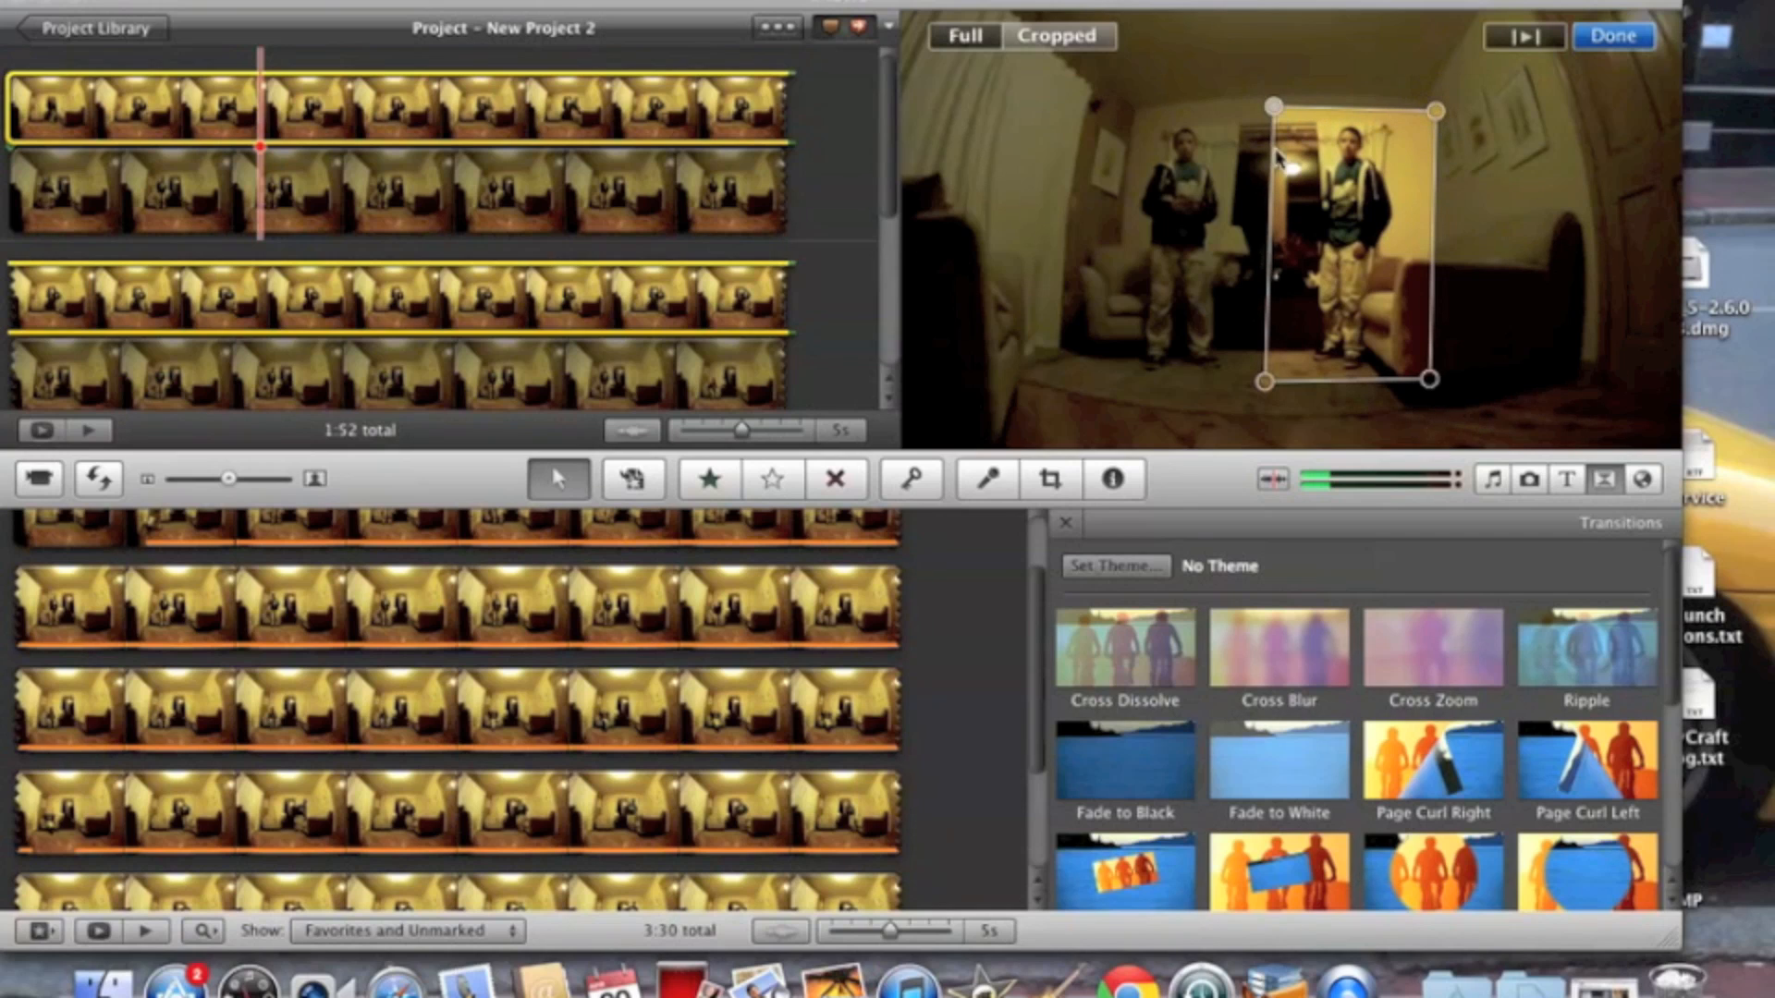
drag(1429, 379, 1429, 392)
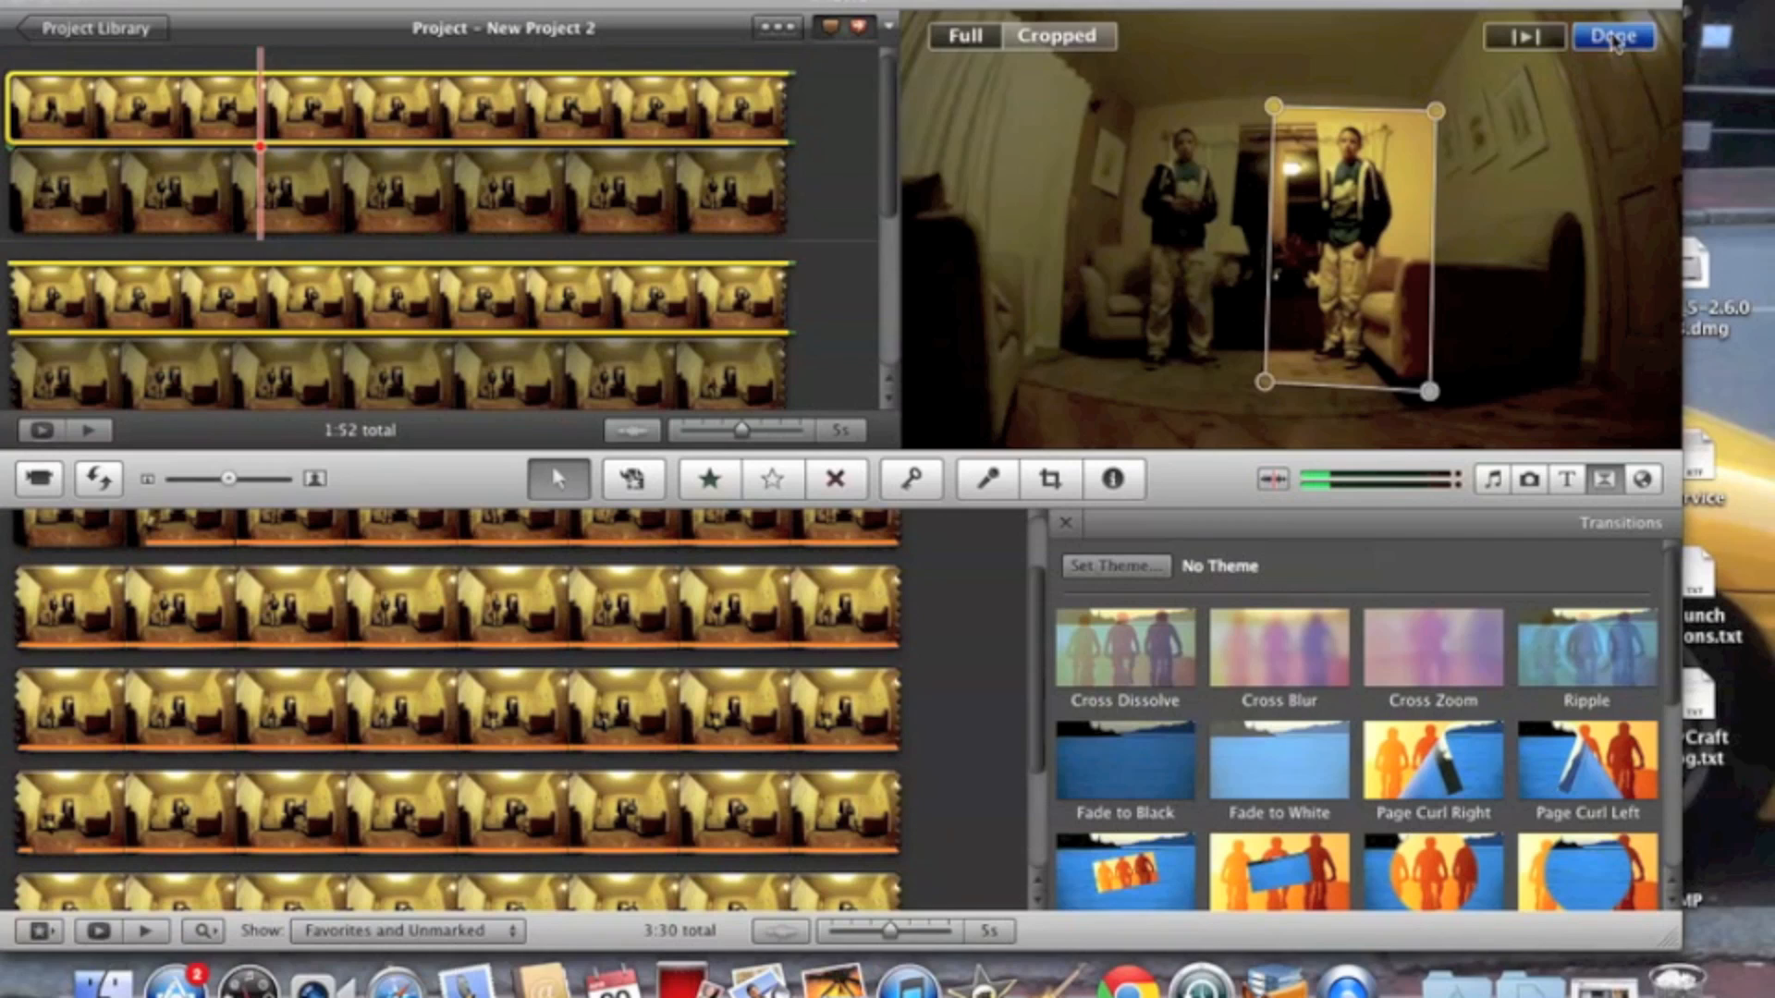
click(1613, 39)
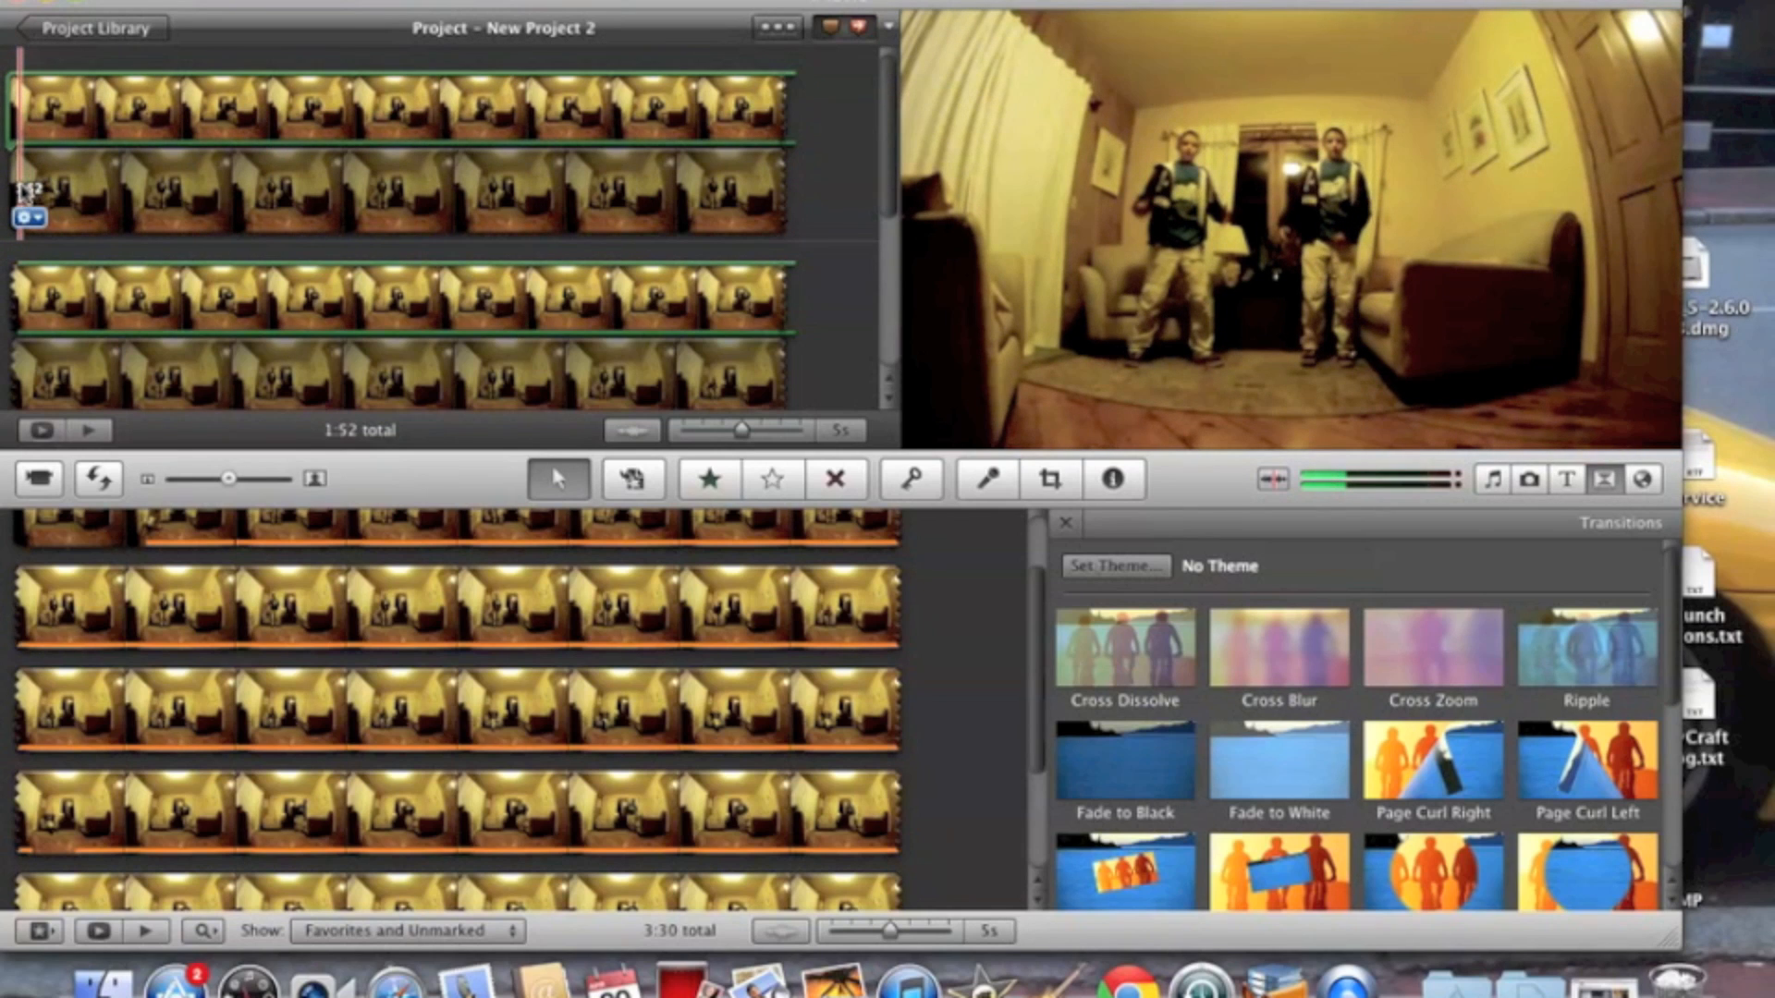
key(space)
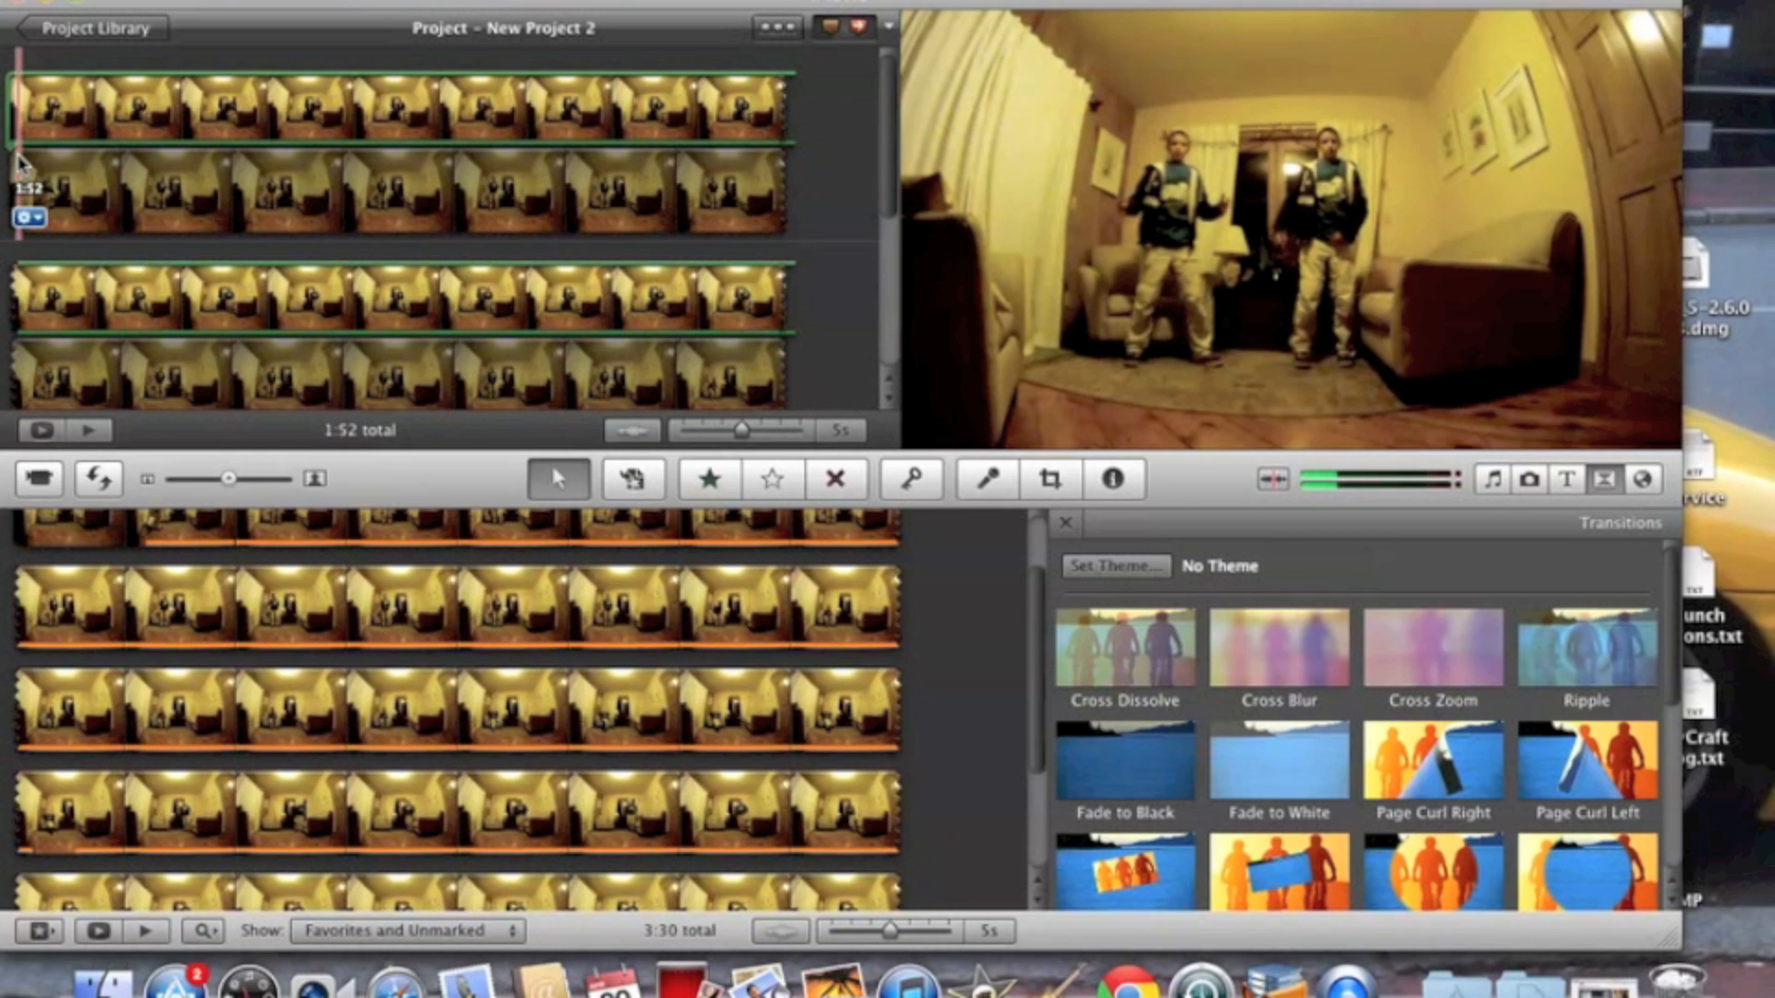
key(space)
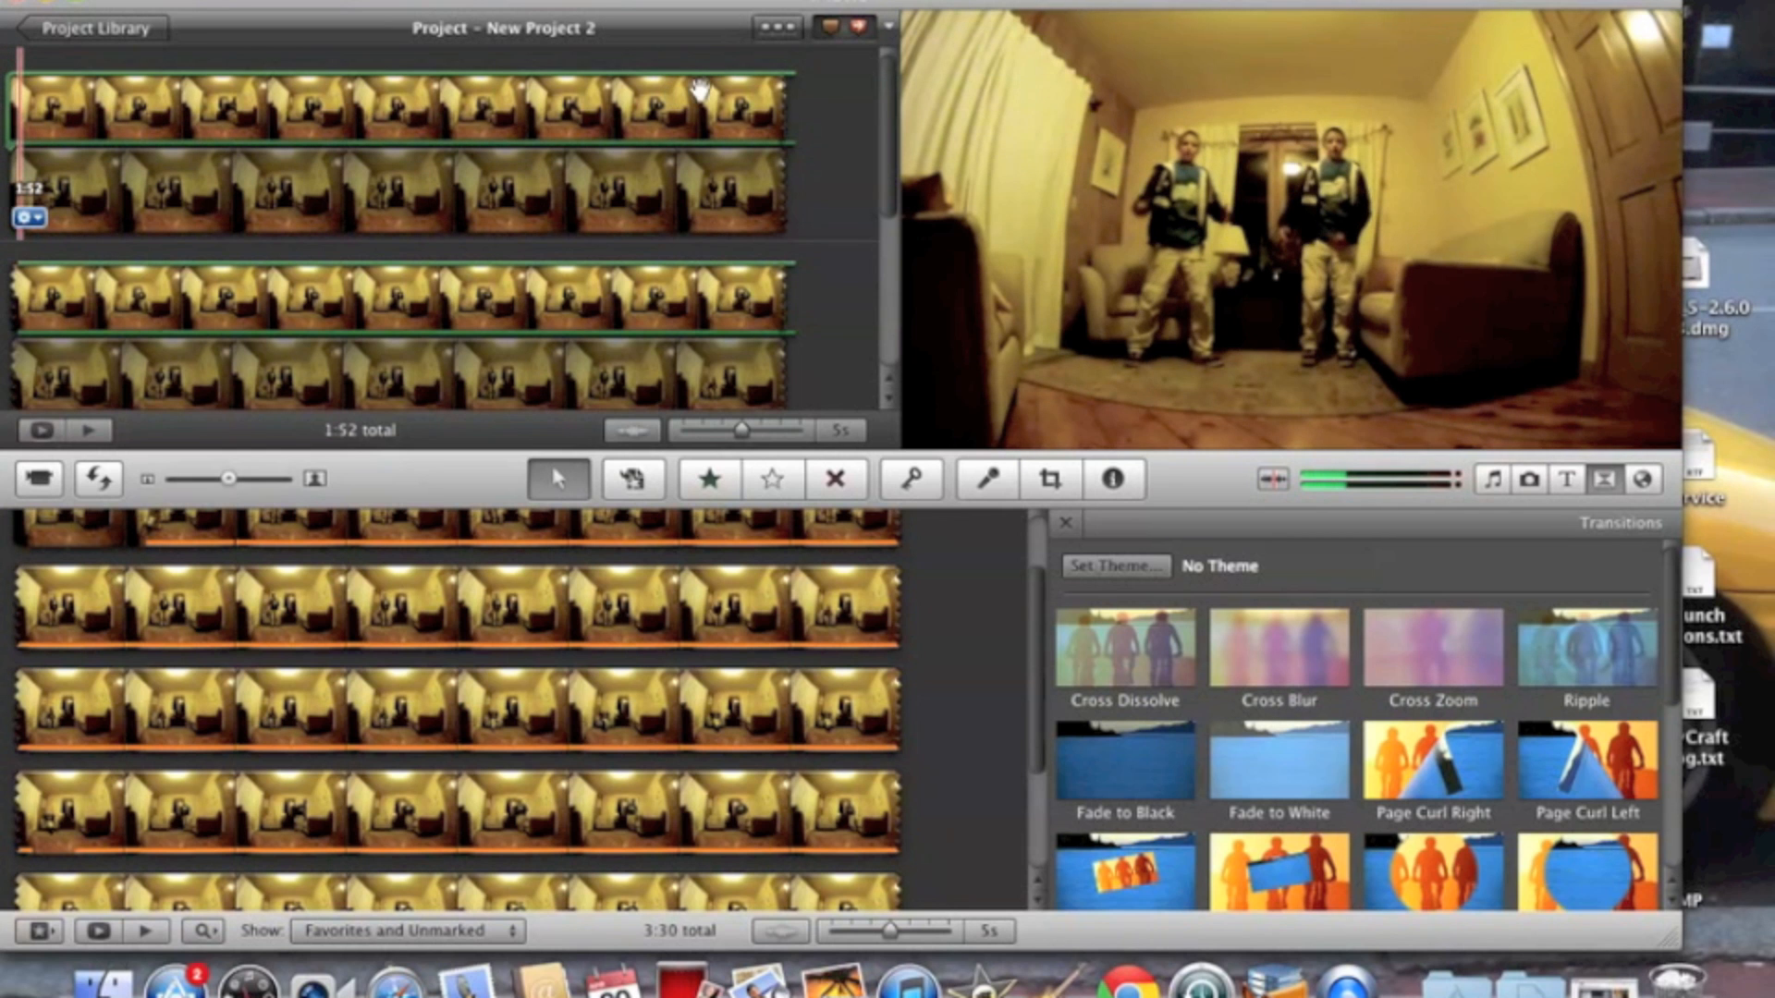